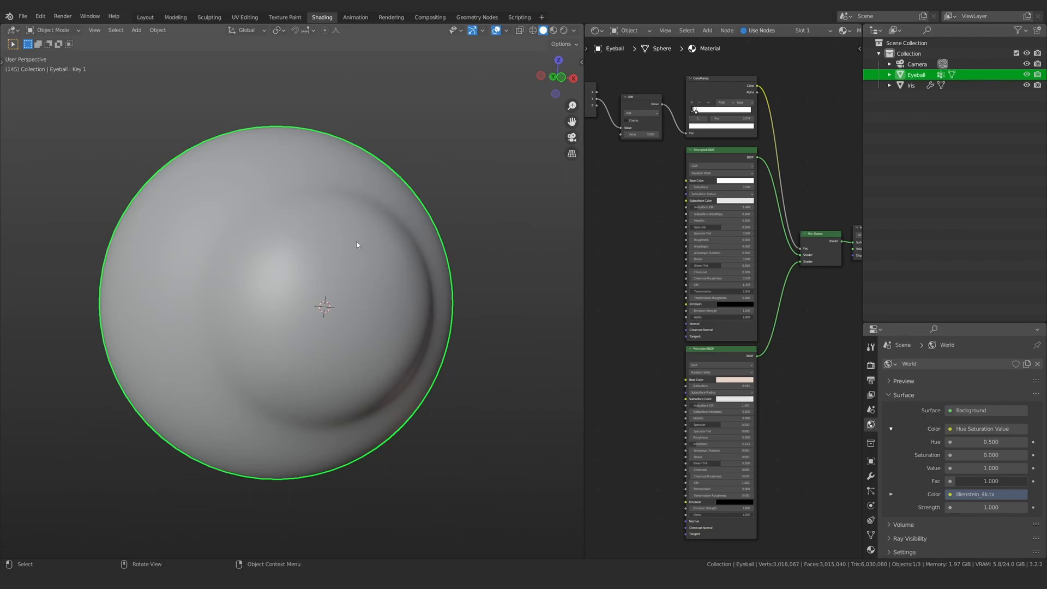
Step: Widen the node editor and display the eyeball with Rendered viewport shading
{"action": "left_click_drag", "start_coordinate": [585, 233], "coordinate": [546, 232]}
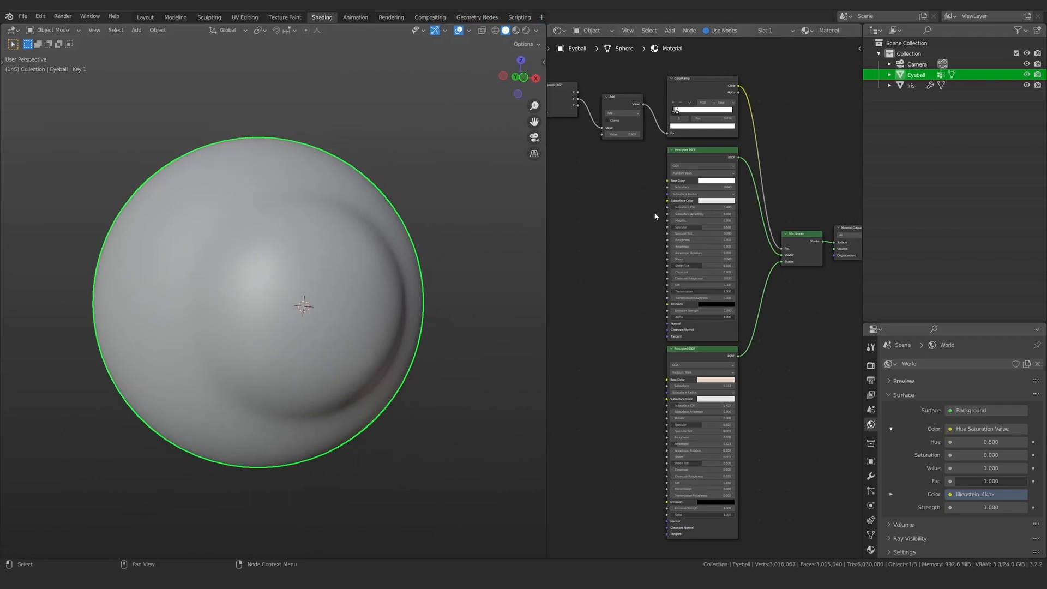
{"action": "scroll", "coordinate": [649, 214], "scroll_direction": "down", "scroll_amount": 2}
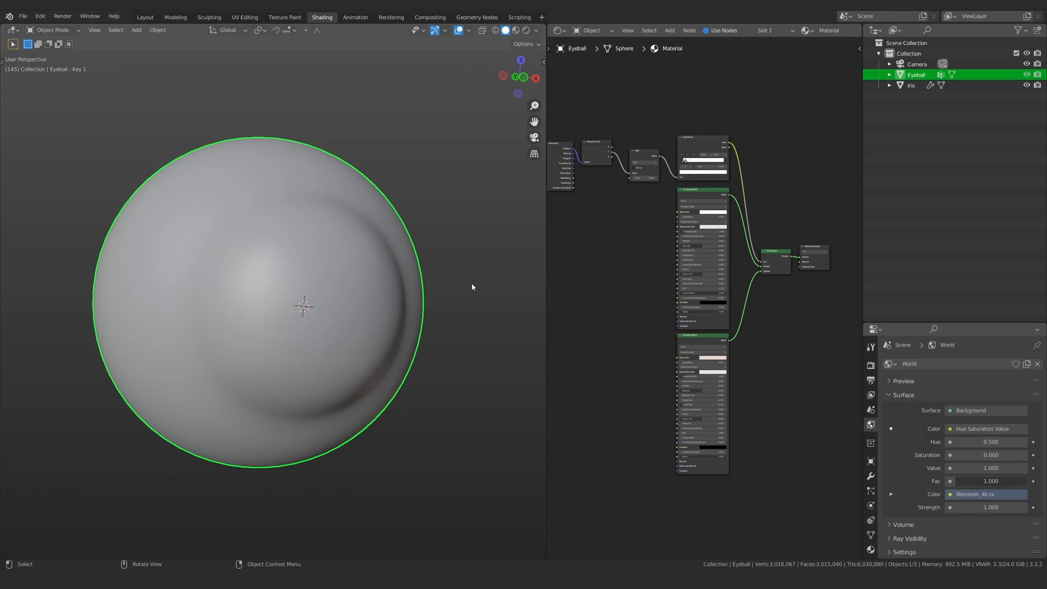
{"action": "key", "text": "z"}
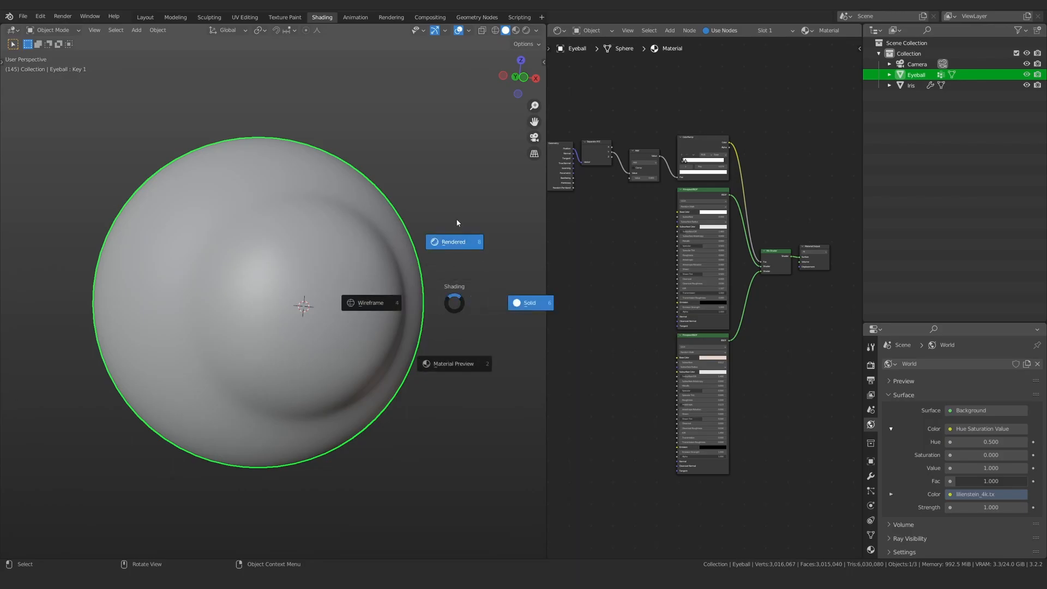
{"action": "left_click", "coordinate": [460, 277]}
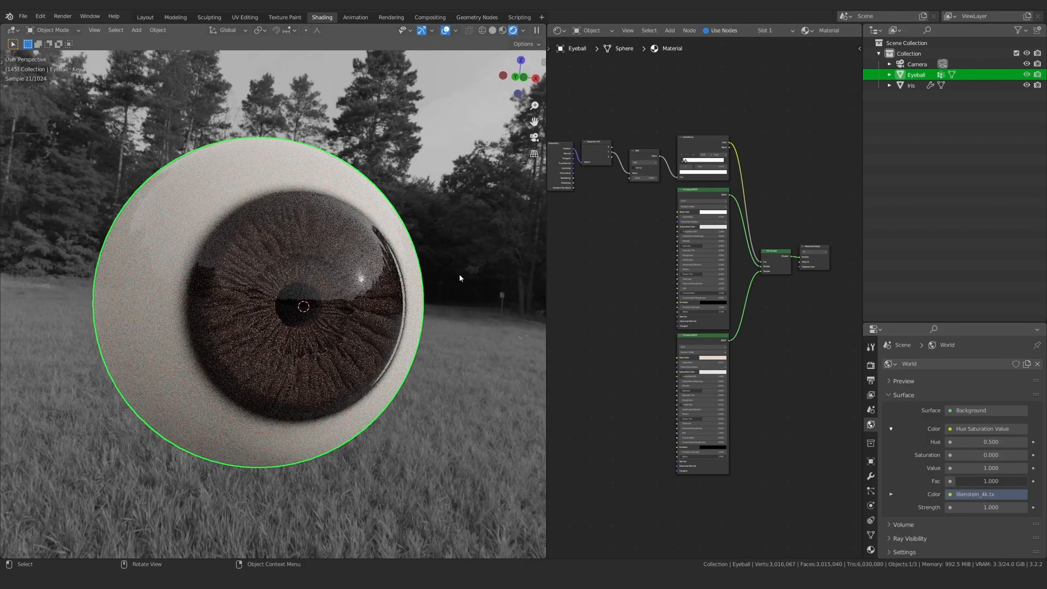
{"action": "scroll", "coordinate": [453, 273], "scroll_direction": "down", "scroll_amount": 3}
{"action": "middle_click_drag", "start_coordinate": [445, 276], "coordinate": [276, 249]}
{"action": "scroll", "coordinate": [276, 250], "scroll_direction": "up", "scroll_amount": 3}
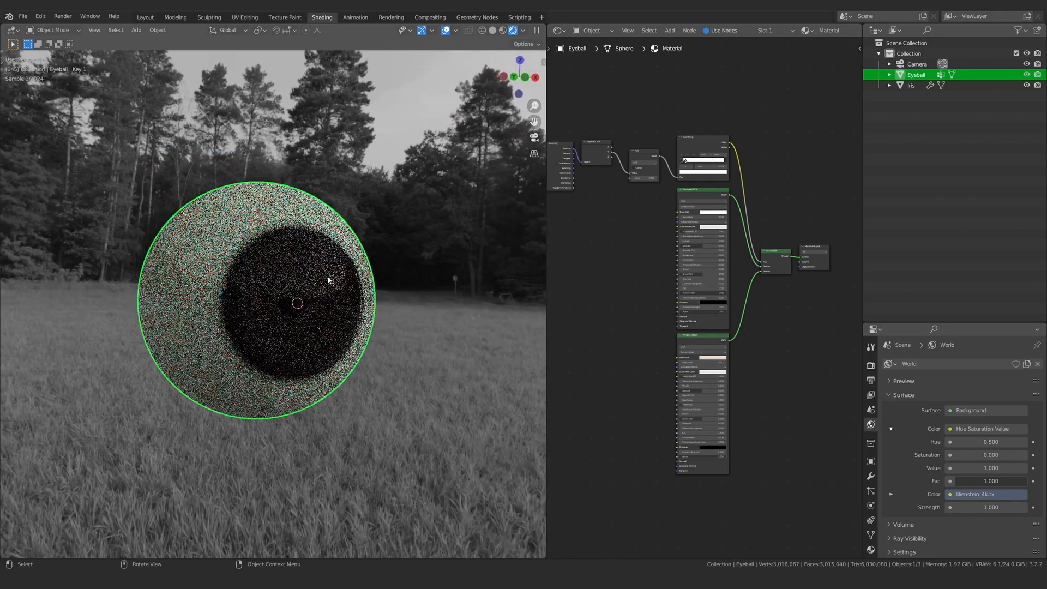
Step: Show the World shader nodes and examine the Hue Saturation Value node and its effect on the background
{"action": "left_click", "coordinate": [592, 31]}
{"action": "left_click", "coordinate": [594, 54]}
{"action": "scroll", "coordinate": [631, 215], "scroll_direction": "up", "scroll_amount": 5}
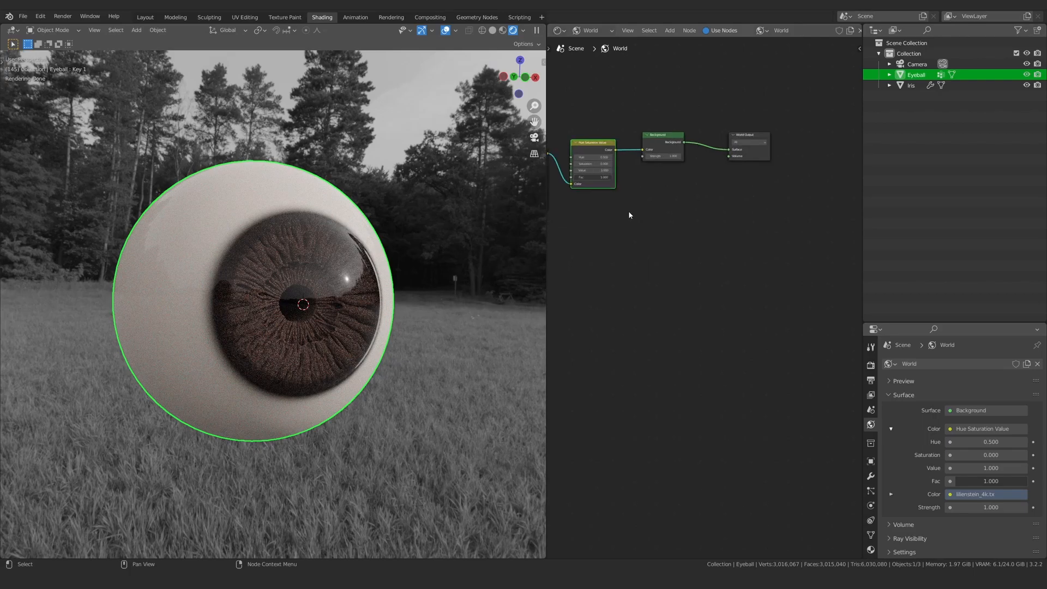
{"action": "middle_click_drag", "start_coordinate": [631, 215], "coordinate": [712, 270]}
{"action": "scroll", "coordinate": [703, 248], "scroll_direction": "up", "scroll_amount": 6}
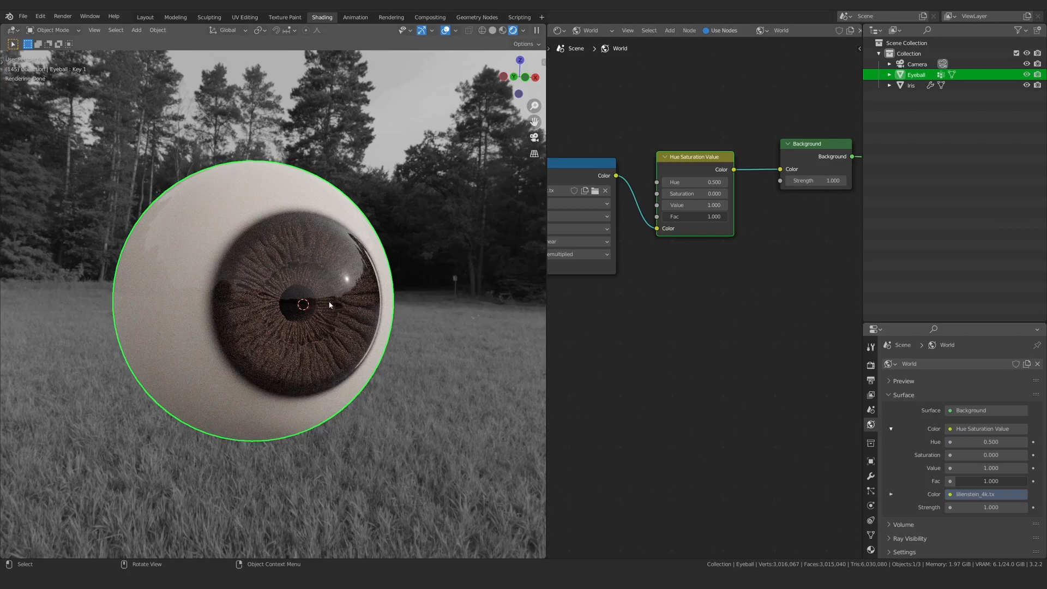
{"action": "middle_click_drag", "start_coordinate": [325, 305], "coordinate": [302, 316]}
{"action": "scroll", "coordinate": [302, 315], "scroll_direction": "up", "scroll_amount": 2}
{"action": "middle_click_drag", "start_coordinate": [358, 270], "coordinate": [359, 279], "text": "shift"}
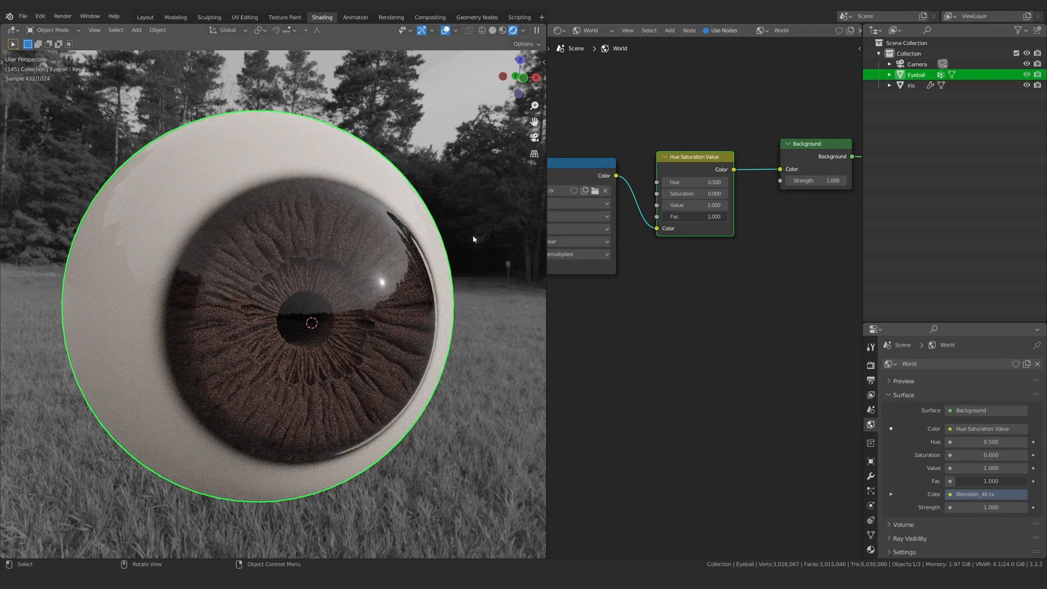
Step: Switch the shader editor back to the Eyeball's object material nodes
{"action": "left_click", "coordinate": [592, 30]}
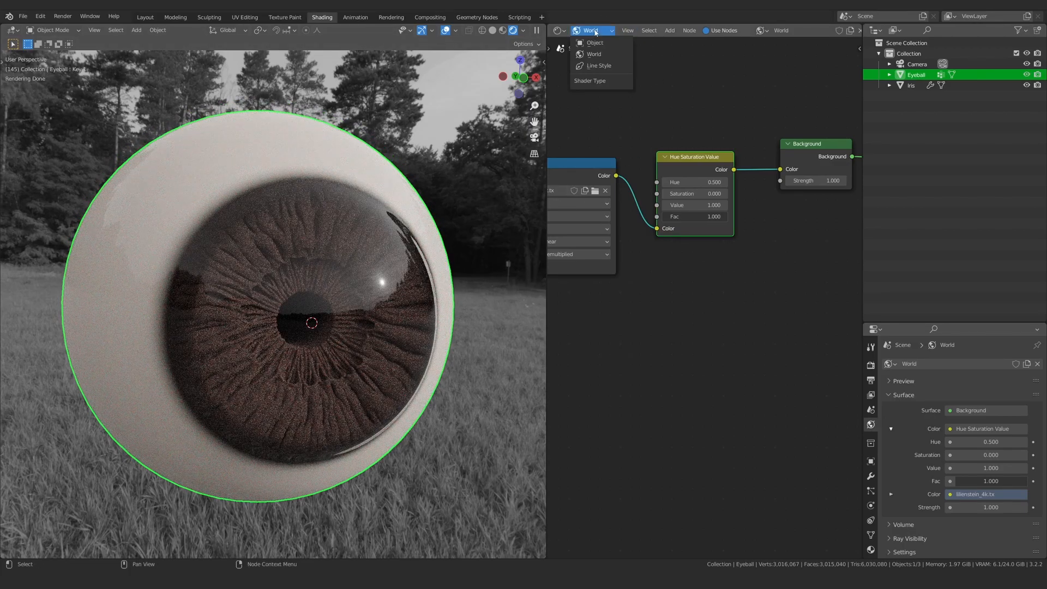
{"action": "left_click", "coordinate": [595, 43]}
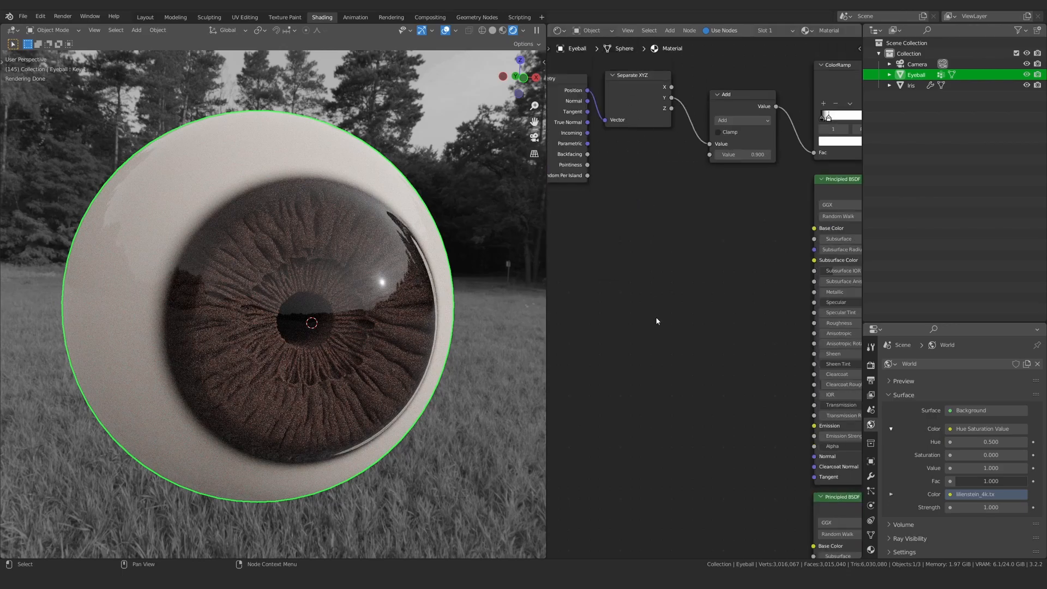
{"action": "scroll", "coordinate": [396, 172], "scroll_direction": "down", "scroll_amount": 5}
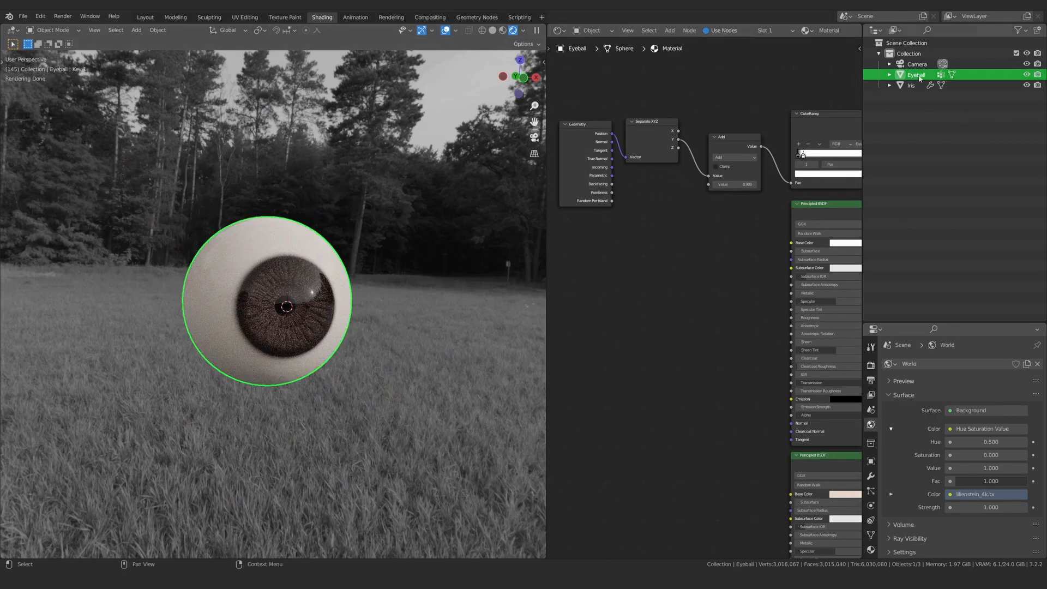
Step: Isolate the Eyeball in local view and inspect it without the iris
{"action": "scroll", "coordinate": [437, 265], "scroll_direction": "up", "scroll_amount": 3}
{"action": "middle_click_drag", "start_coordinate": [350, 234], "coordinate": [363, 269]}
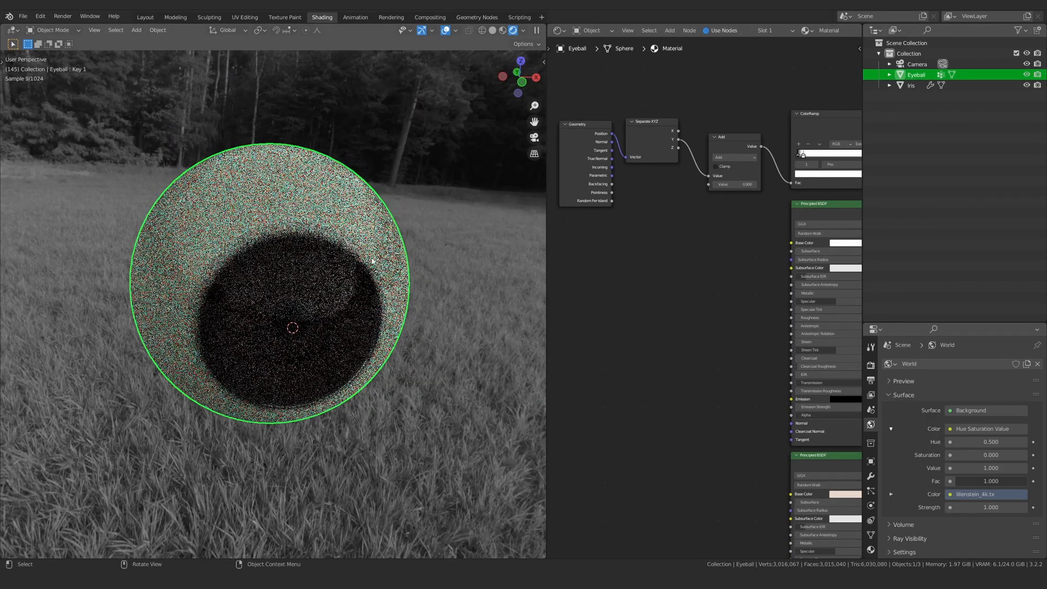
{"action": "key", "text": "KP_Divide"}
{"action": "scroll", "coordinate": [292, 332], "scroll_direction": "down", "scroll_amount": 4}
{"action": "middle_click_drag", "start_coordinate": [292, 332], "coordinate": [437, 306]}
{"action": "scroll", "coordinate": [438, 305], "scroll_direction": "up", "scroll_amount": 2}
{"action": "scroll", "coordinate": [687, 271], "scroll_direction": "down", "scroll_amount": 2}
{"action": "middle_click_drag", "start_coordinate": [374, 290], "coordinate": [272, 304]}
{"action": "scroll", "coordinate": [311, 288], "scroll_direction": "up", "scroll_amount": 1}
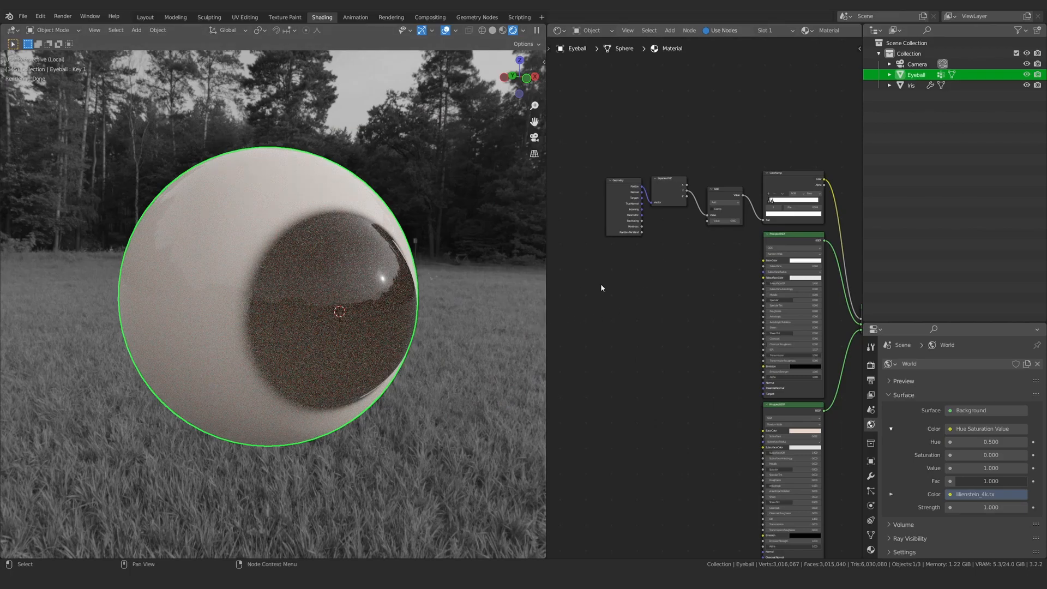
Step: Preview the ColorRamp node's Color output on the eyeball to inspect the cornea mask
{"action": "scroll", "coordinate": [627, 267], "scroll_direction": "down", "scroll_amount": 2}
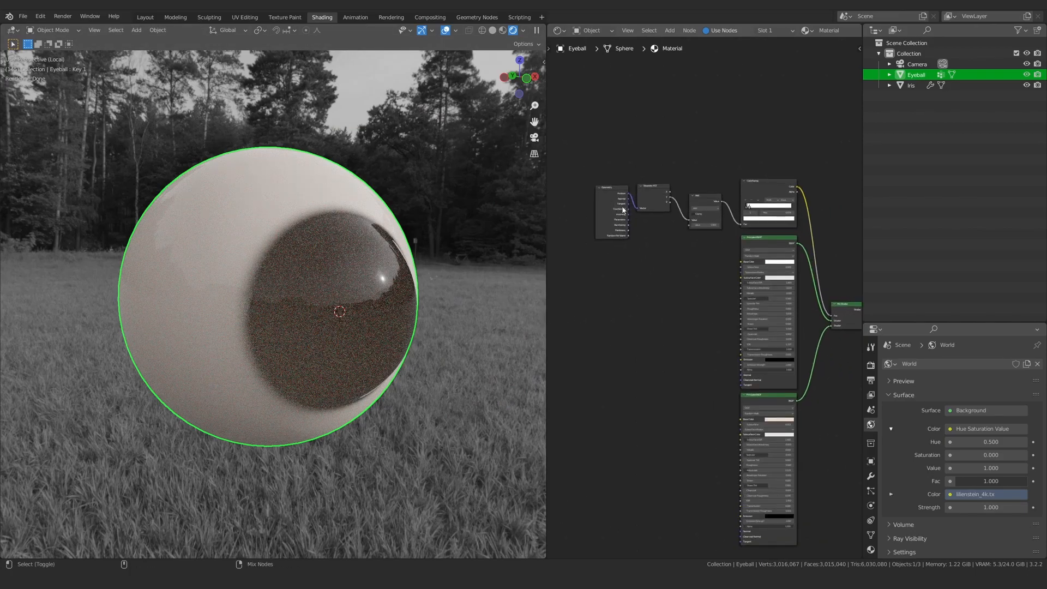
{"action": "scroll", "coordinate": [704, 229], "scroll_direction": "up", "scroll_amount": 4}
{"action": "middle_click_drag", "start_coordinate": [730, 211], "coordinate": [694, 239]}
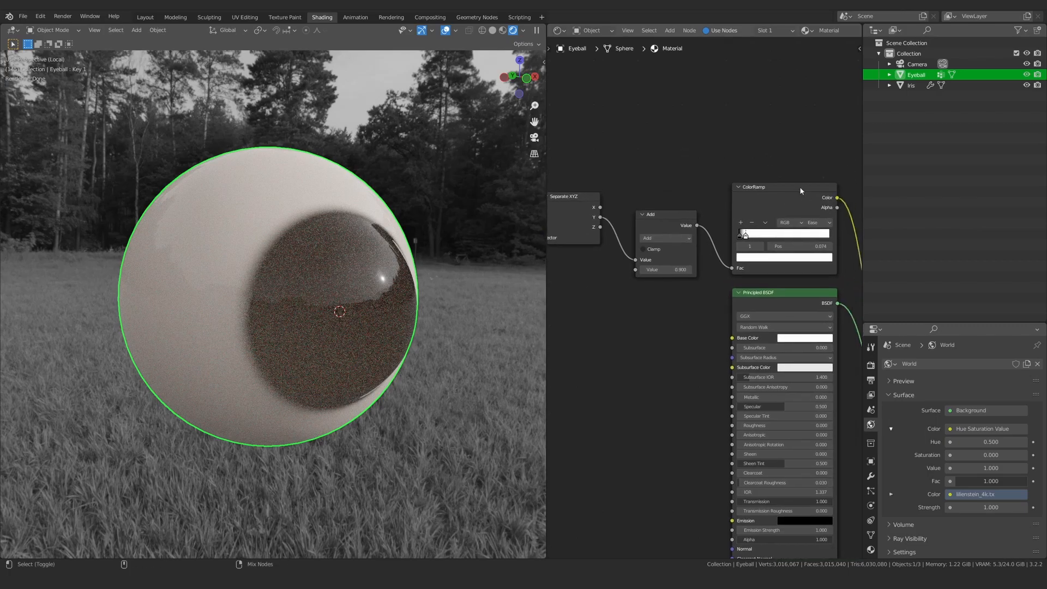
{"action": "left_click", "coordinate": [802, 191], "text": "ctrl+shift"}
{"action": "middle_click_drag", "start_coordinate": [314, 282], "coordinate": [307, 324]}
{"action": "middle_click_drag", "start_coordinate": [295, 248], "coordinate": [323, 292]}
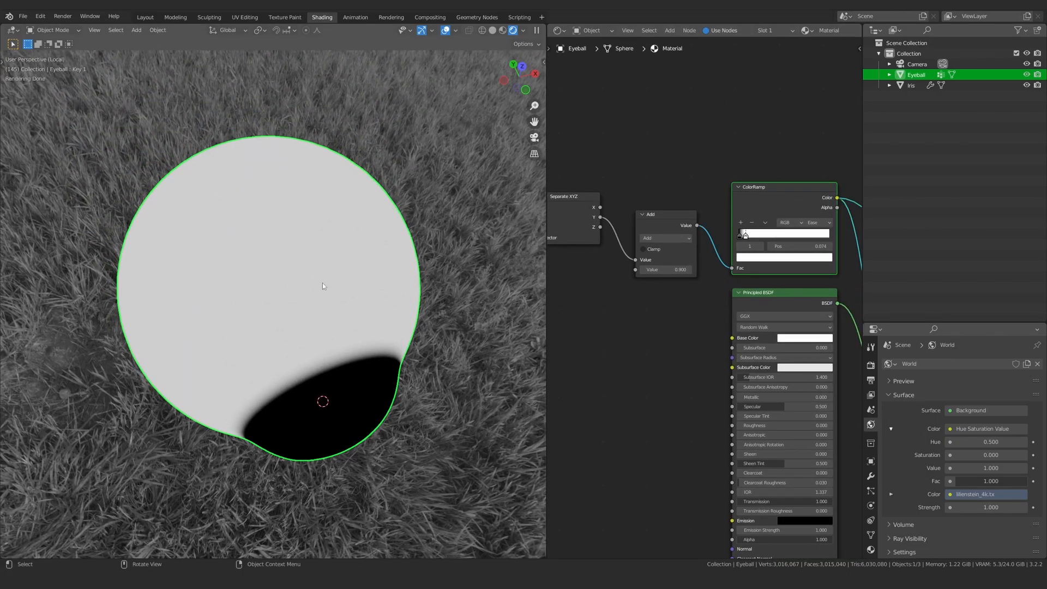
Step: Look over the two Principled BSDF nodes and preview the ColorRamp's Alpha and Color outputs on the eyeball
{"action": "scroll", "coordinate": [673, 307], "scroll_direction": "down", "scroll_amount": 4}
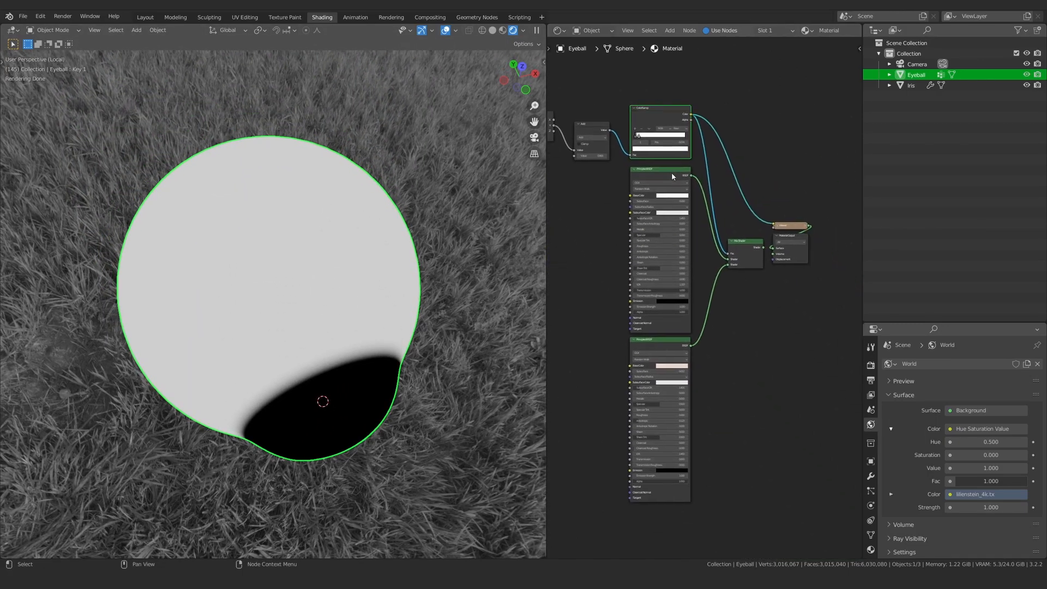
{"action": "left_click", "coordinate": [676, 345]}
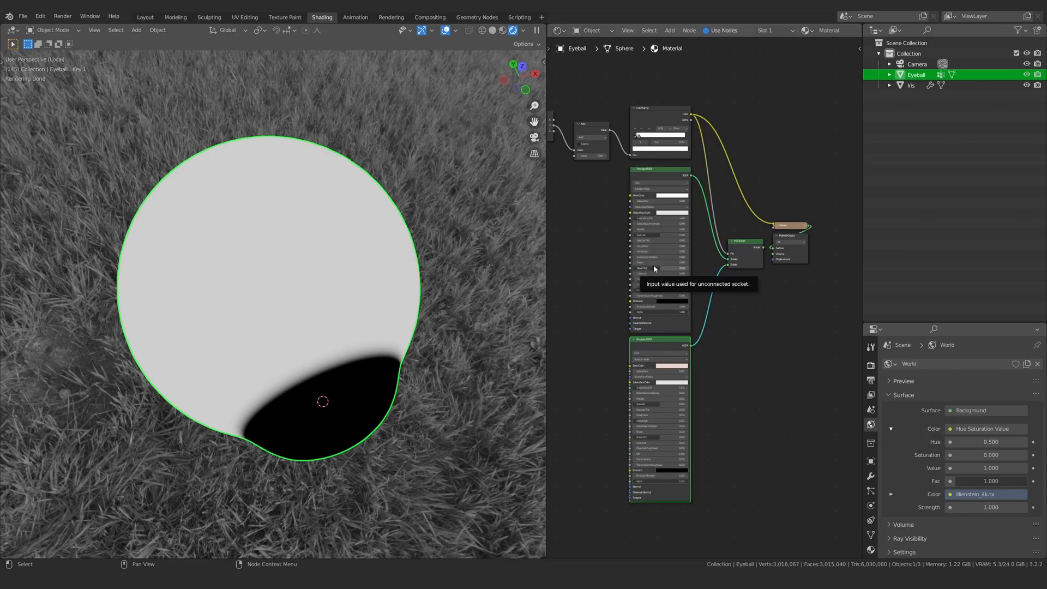
{"action": "scroll", "coordinate": [718, 243], "scroll_direction": "up", "scroll_amount": 2}
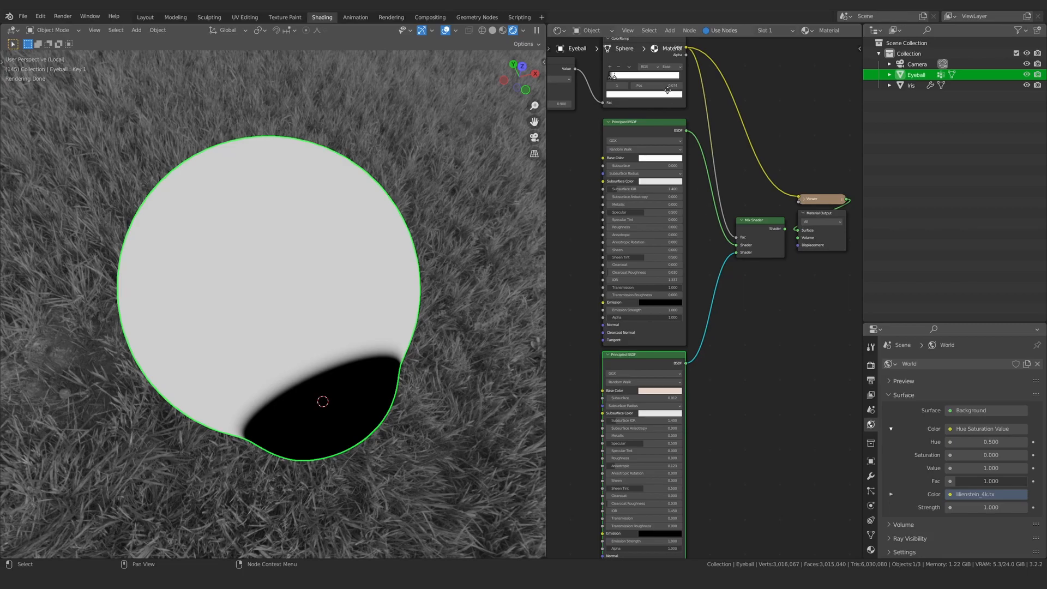
{"action": "middle_click_drag", "start_coordinate": [710, 218], "coordinate": [731, 281]}
{"action": "left_click", "coordinate": [664, 113], "text": "ctrl+shift"}
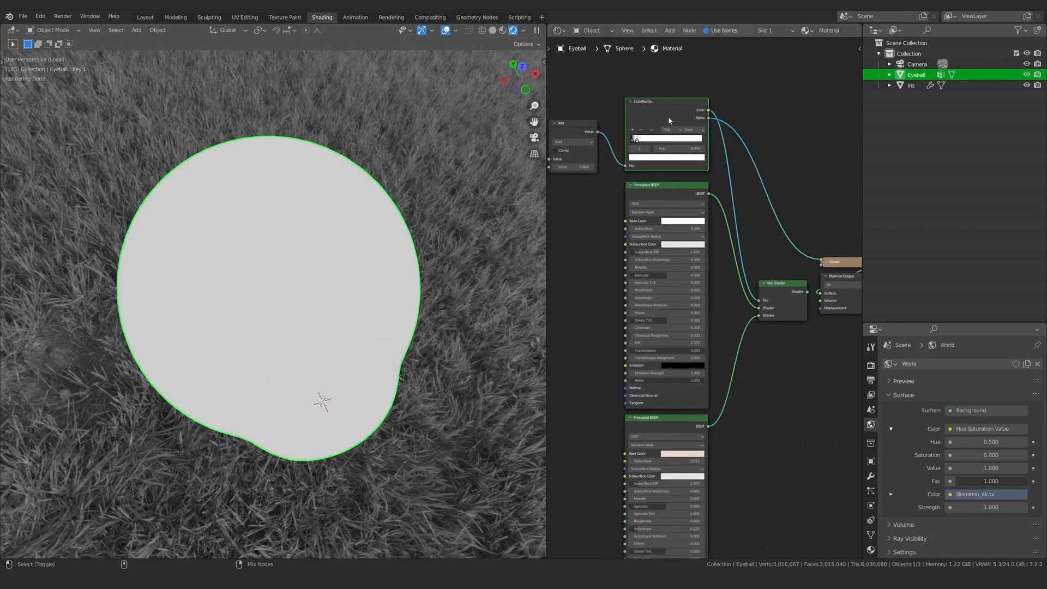
{"action": "scroll", "coordinate": [779, 298], "scroll_direction": "up", "scroll_amount": 3}
{"action": "middle_click_drag", "start_coordinate": [779, 299], "coordinate": [767, 234]}
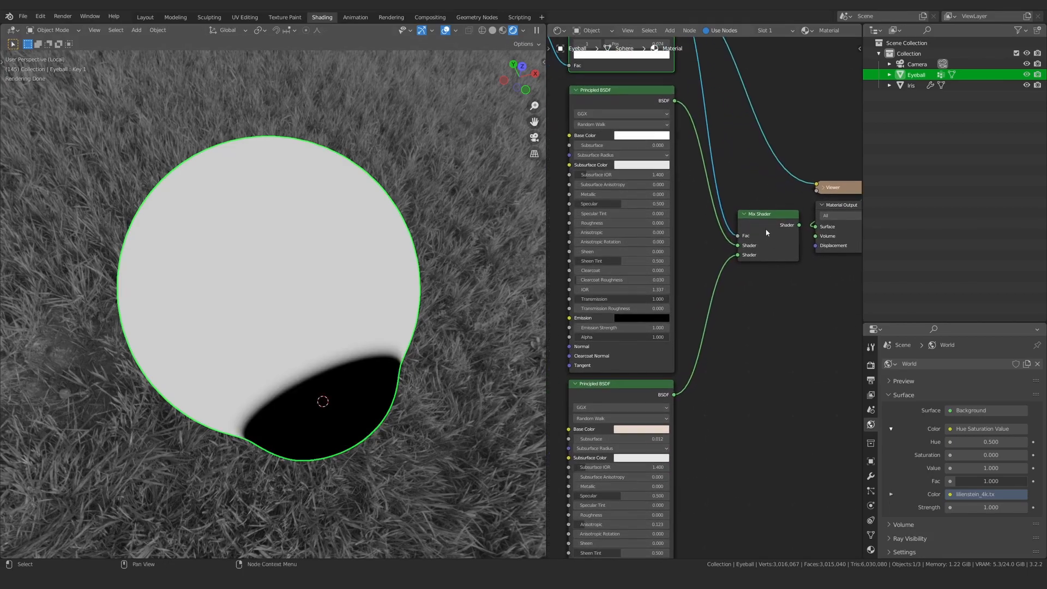
Step: Alternate the preview between the Mix Shader and ColorRamp outputs, ending on the Mix Shader, and examine the lower Principled BSDF node
{"action": "middle_click_drag", "start_coordinate": [698, 129], "coordinate": [701, 152]}
{"action": "left_click", "coordinate": [773, 245], "text": "ctrl+shift"}
{"action": "scroll", "coordinate": [701, 169], "scroll_direction": "down", "scroll_amount": 3}
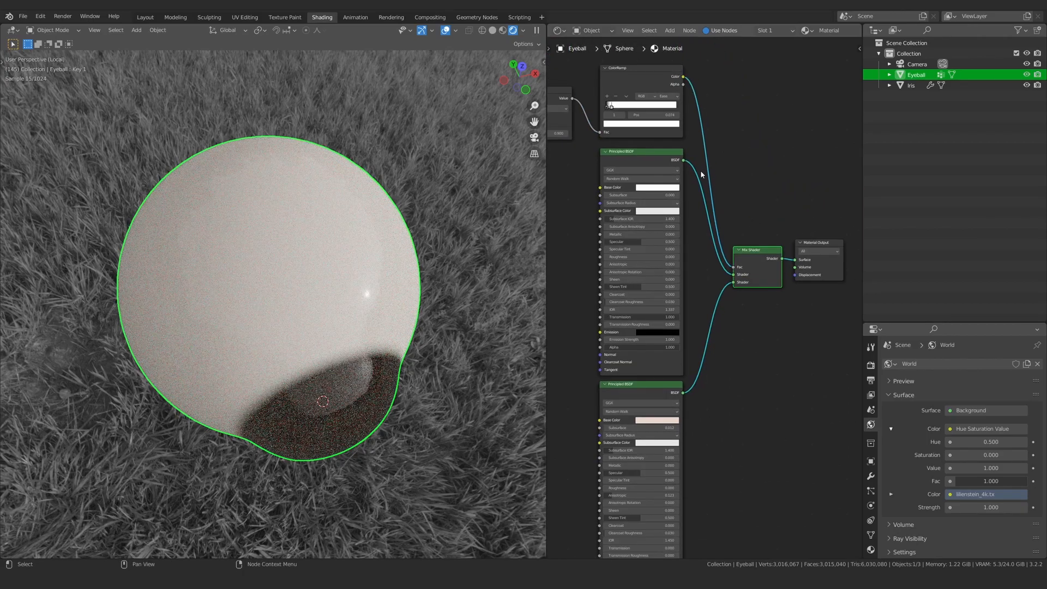
{"action": "mouse_move", "coordinate": [671, 172]}
{"action": "middle_mouse_down"}
{"action": "mouse_move", "coordinate": [680, 140]}
{"action": "mouse_move", "coordinate": [686, 162]}
{"action": "middle_mouse_up"}
{"action": "left_click", "coordinate": [654, 76], "text": "ctrl+shift"}
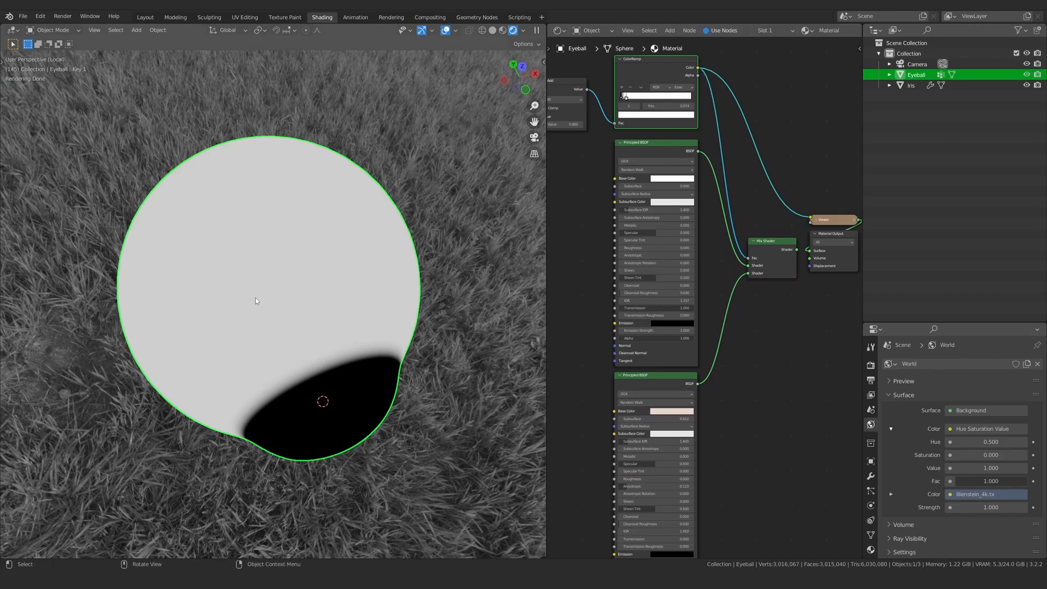
{"action": "left_click", "coordinate": [760, 252], "text": "ctrl+shift"}
{"action": "middle_click_drag", "start_coordinate": [646, 356], "coordinate": [643, 291]}
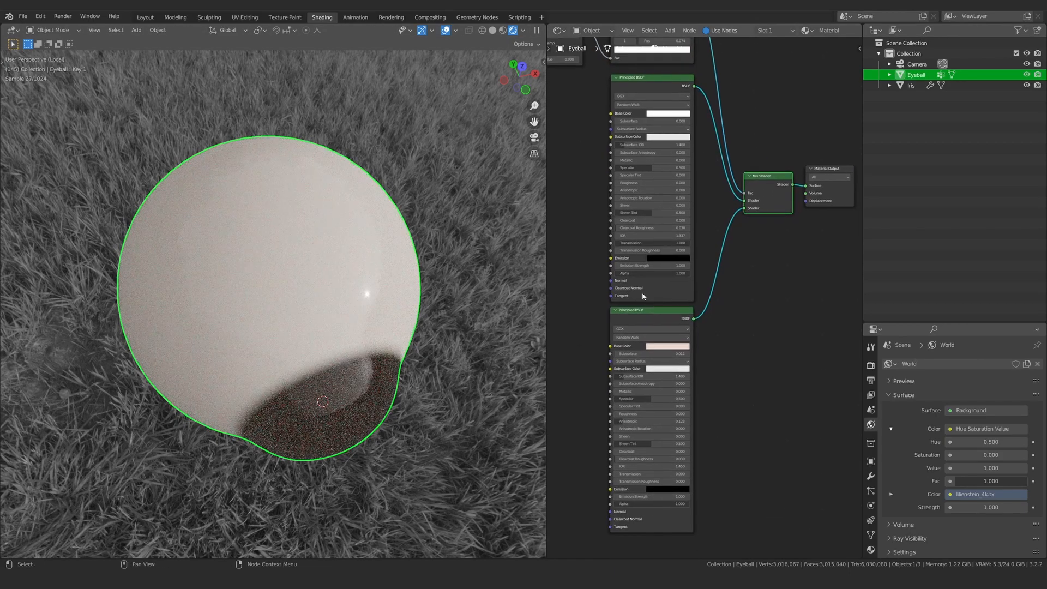
{"action": "middle_click_drag", "start_coordinate": [645, 192], "coordinate": [649, 206]}
{"action": "left_click", "coordinate": [653, 329]}
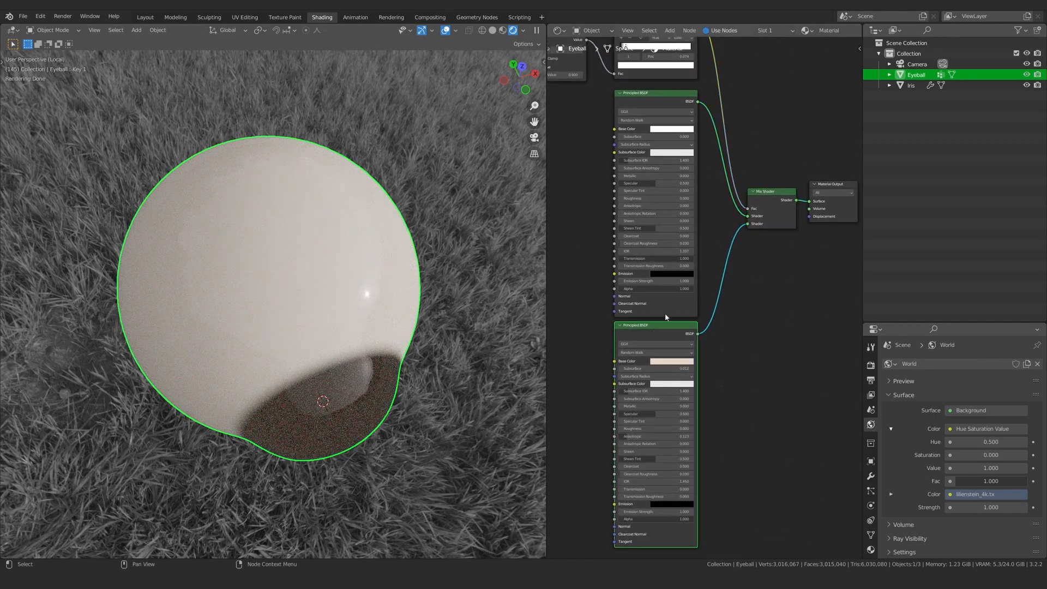
Step: Disconnect the ColorRamp from the Mix Shader's Fac input and set Fac to 1.000
{"action": "scroll", "coordinate": [777, 220], "scroll_direction": "up", "scroll_amount": 1}
{"action": "left_click_drag", "start_coordinate": [755, 194], "coordinate": [731, 199]}
{"action": "scroll", "coordinate": [805, 223], "scroll_direction": "up", "scroll_amount": 1}
{"action": "left_click_drag", "start_coordinate": [789, 168], "coordinate": [821, 166]}
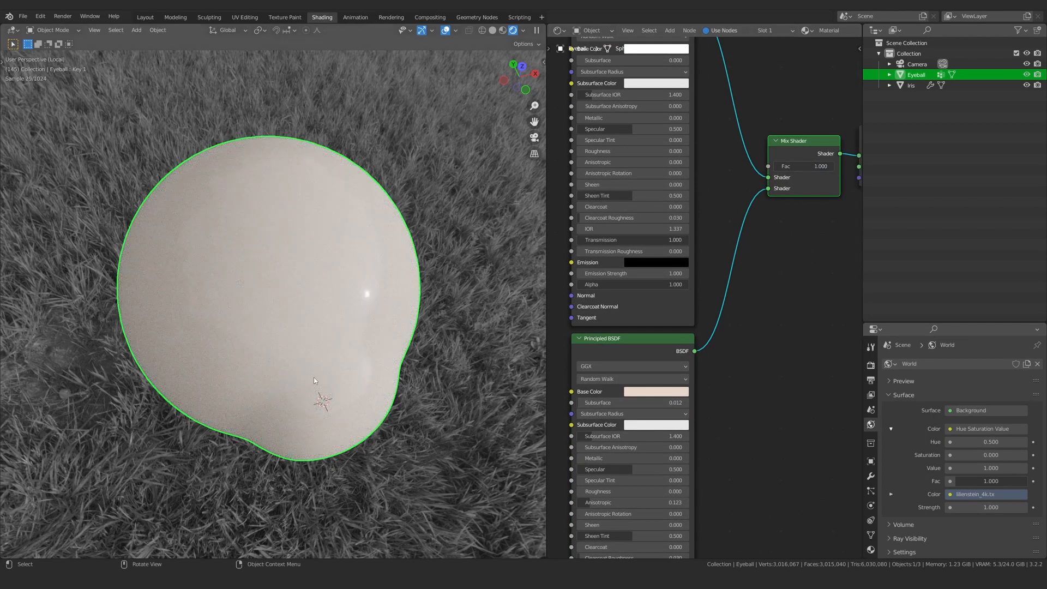
{"action": "middle_click_drag", "start_coordinate": [316, 376], "coordinate": [368, 280]}
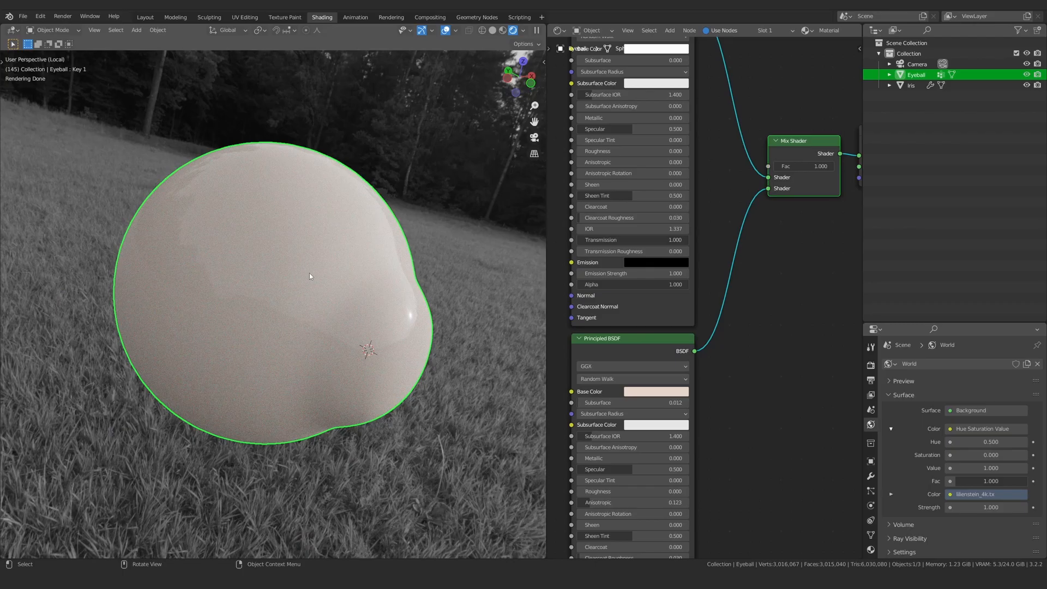
Step: Set the Mix Shader's Fac to 0.000 to view the clear shader, and reconnect the ColorRamp's Color output to Fac
{"action": "left_click_drag", "start_coordinate": [812, 166], "coordinate": [773, 166]}
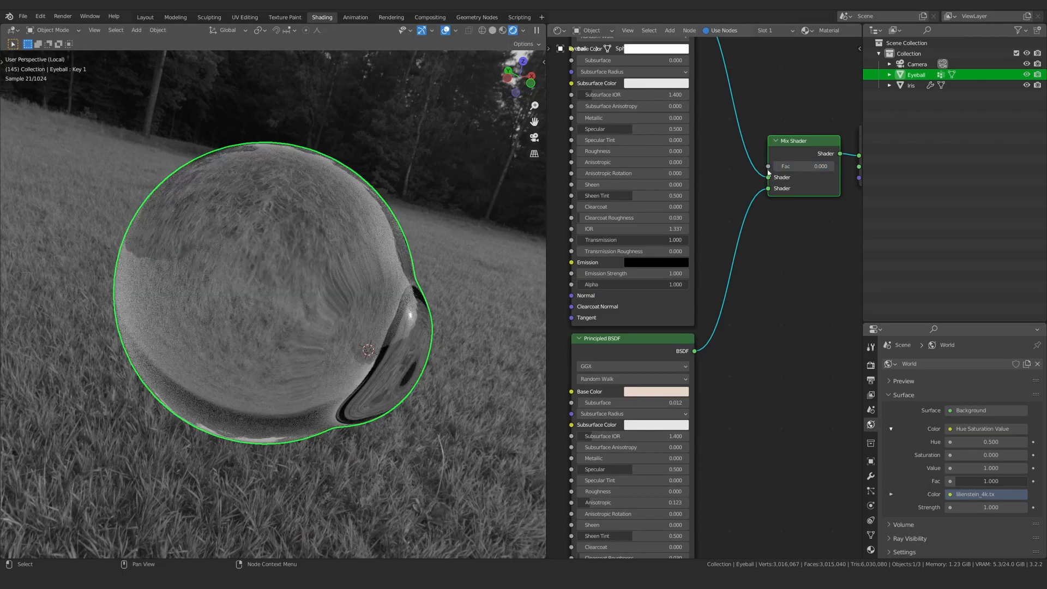
{"action": "middle_click_drag", "start_coordinate": [286, 334], "coordinate": [462, 283]}
{"action": "scroll", "coordinate": [637, 200], "scroll_direction": "down", "scroll_amount": 2}
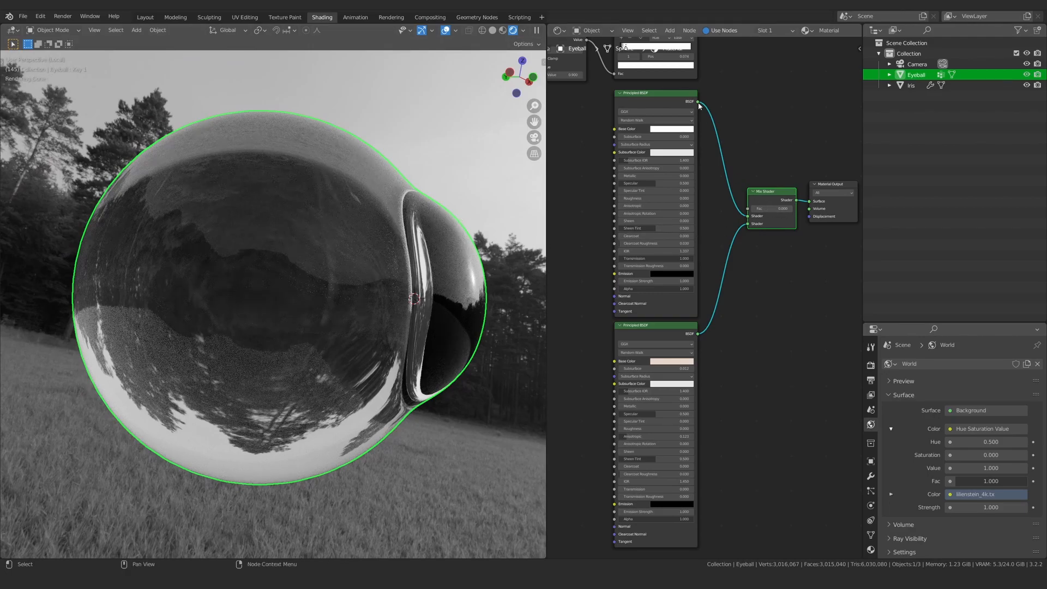
{"action": "middle_click_drag", "start_coordinate": [698, 103], "coordinate": [663, 277]}
{"action": "left_click_drag", "start_coordinate": [662, 194], "coordinate": [713, 383]}
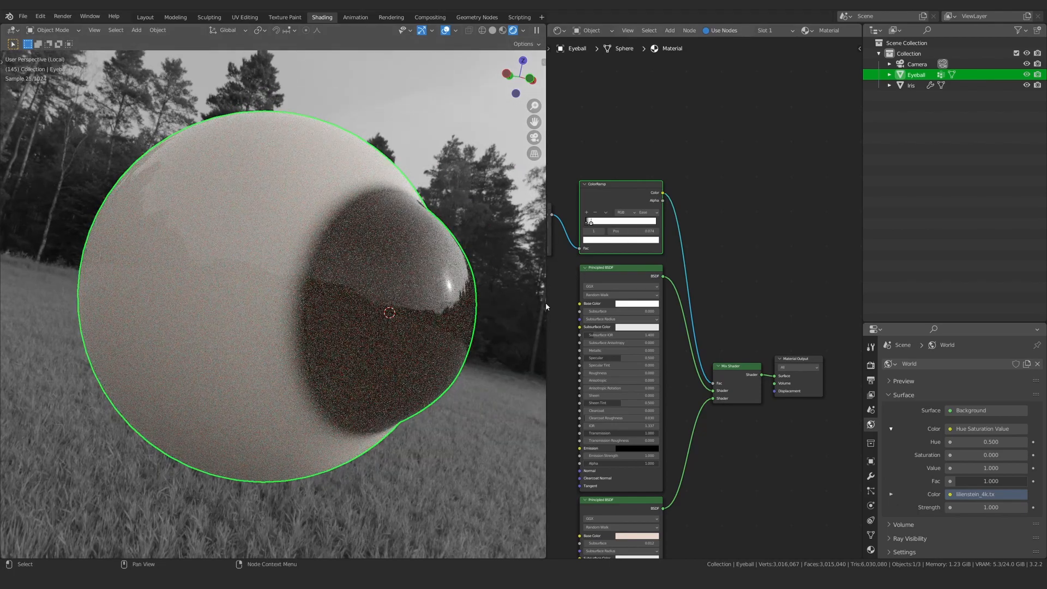
Step: Compare the ColorRamp mask with the Mix Shader result on the eyeball, leaving the Mix Shader as output
{"action": "left_click", "coordinate": [591, 188], "text": "ctrl+shift"}
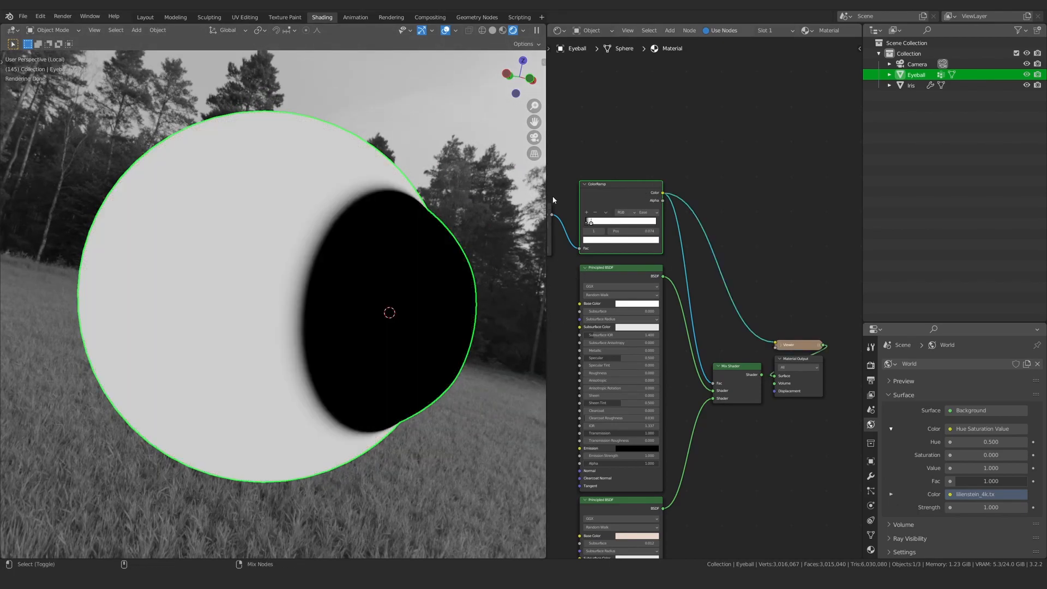
{"action": "left_click", "coordinate": [725, 367], "text": "ctrl+shift"}
{"action": "middle_click_drag", "start_coordinate": [472, 368], "coordinate": [322, 271]}
{"action": "scroll", "coordinate": [305, 289], "scroll_direction": "up", "scroll_amount": 2}
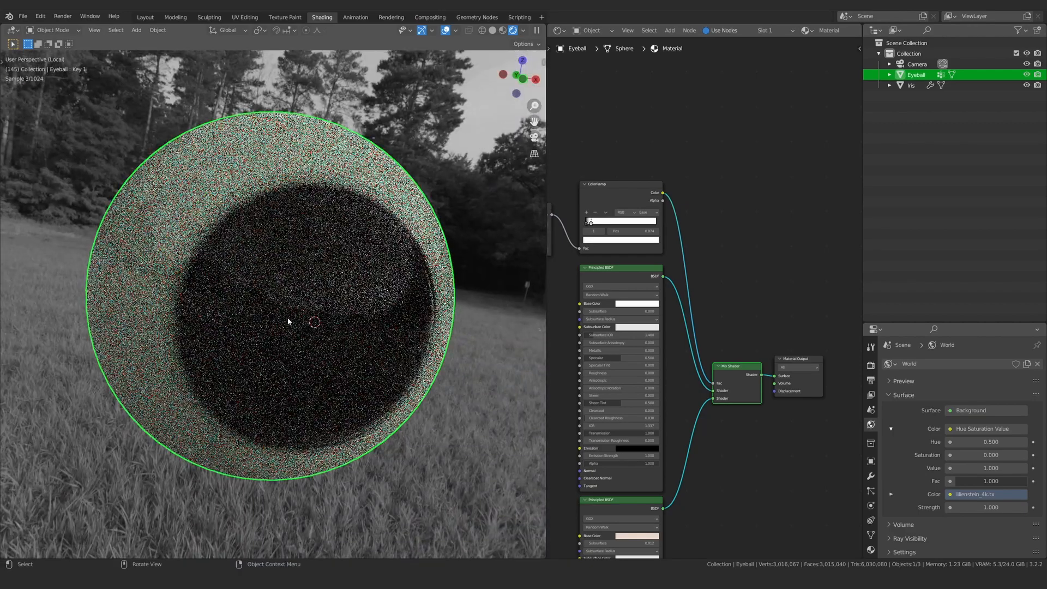
Step: Examine the upper Principled BSDF node's transmission and IOR settings alongside the rendered cornea
{"action": "middle_click_drag", "start_coordinate": [648, 310], "coordinate": [705, 195]}
{"action": "scroll", "coordinate": [725, 186], "scroll_direction": "up", "scroll_amount": 5}
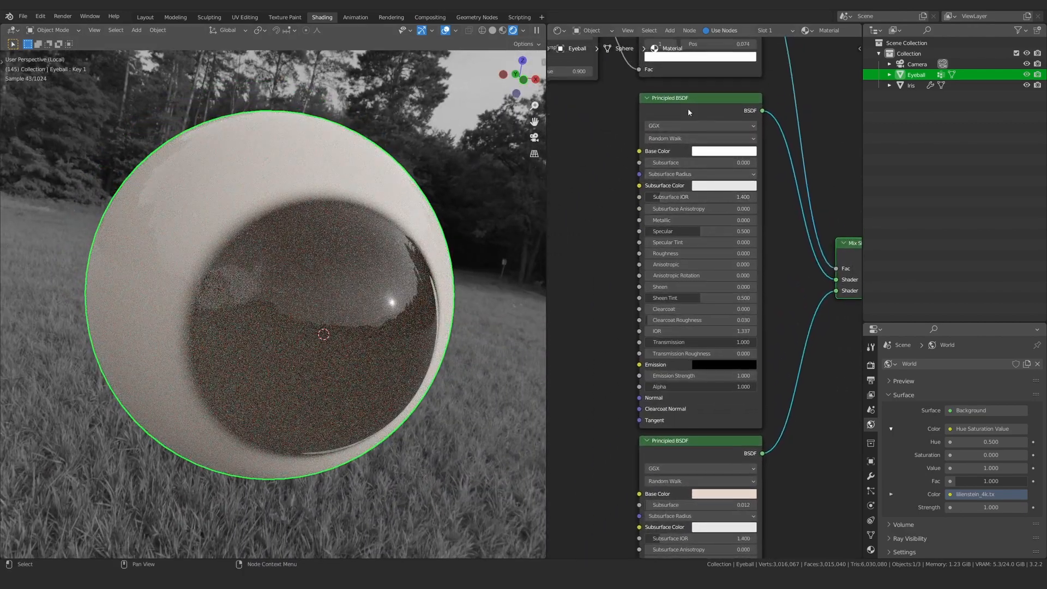
{"action": "middle_click_drag", "start_coordinate": [286, 332], "coordinate": [293, 333]}
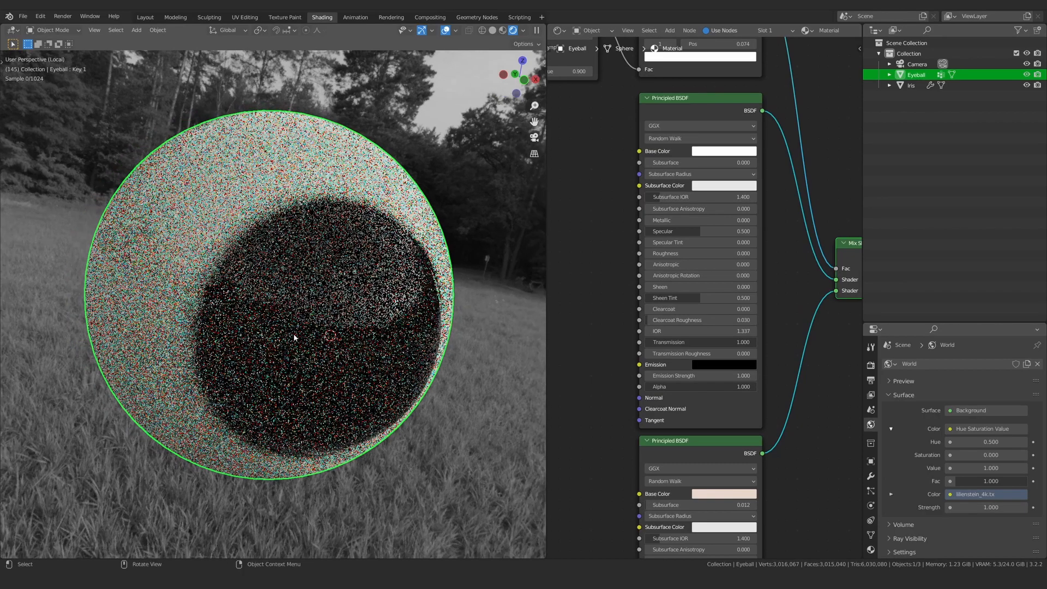
{"action": "scroll", "coordinate": [698, 179], "scroll_direction": "up", "scroll_amount": 2}
{"action": "middle_click_drag", "start_coordinate": [698, 180], "coordinate": [687, 140]}
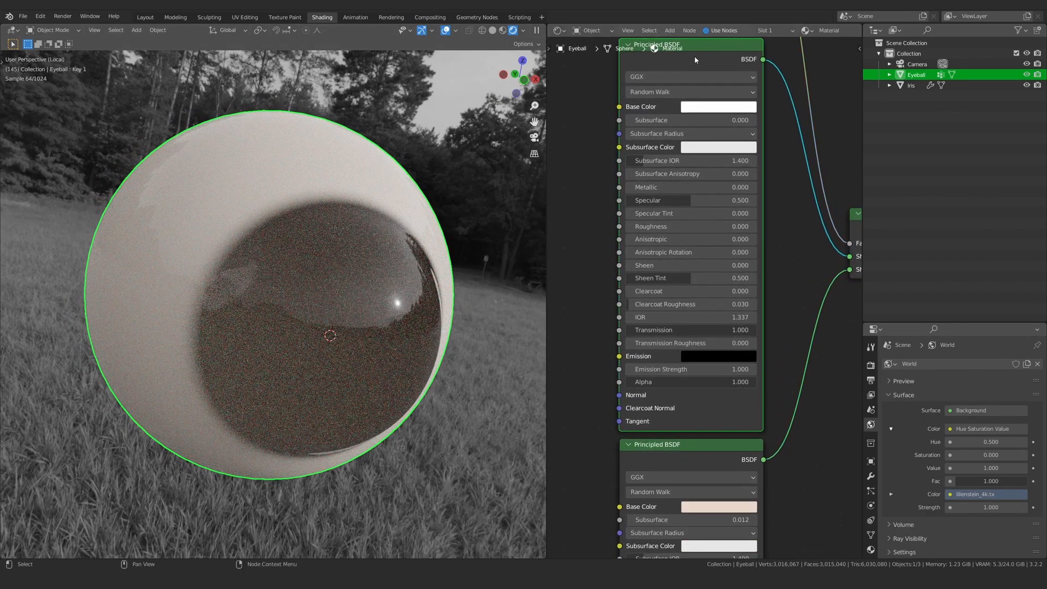
Step: Lower the upper Principled BSDF's Transmission to 0.313 to compare the cornea's look, and restore it to 1.000
{"action": "scroll", "coordinate": [673, 221], "scroll_direction": "up", "scroll_amount": 2}
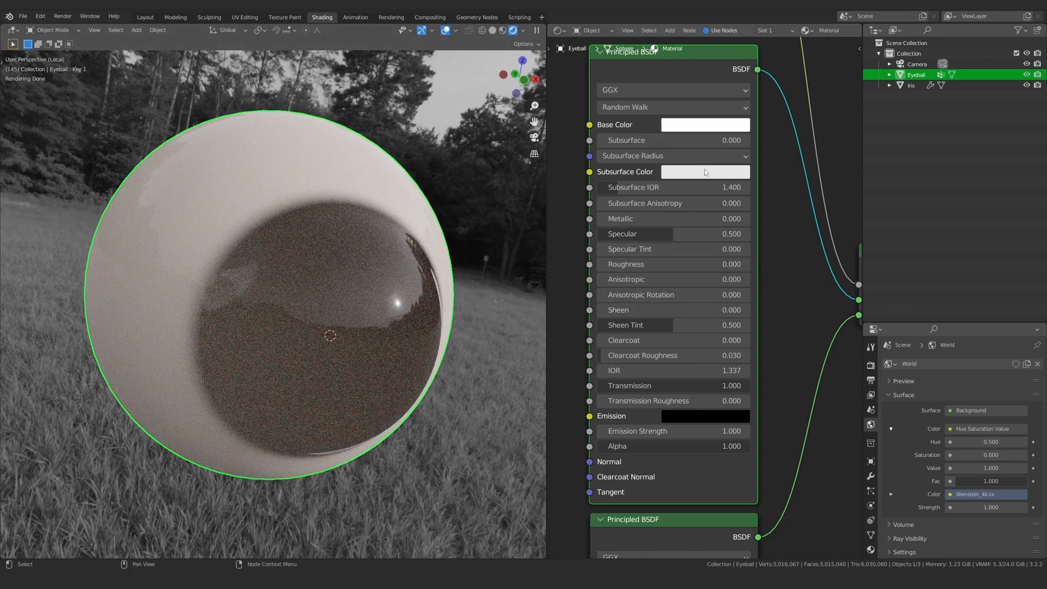
{"action": "middle_click_drag", "start_coordinate": [659, 219], "coordinate": [660, 189]}
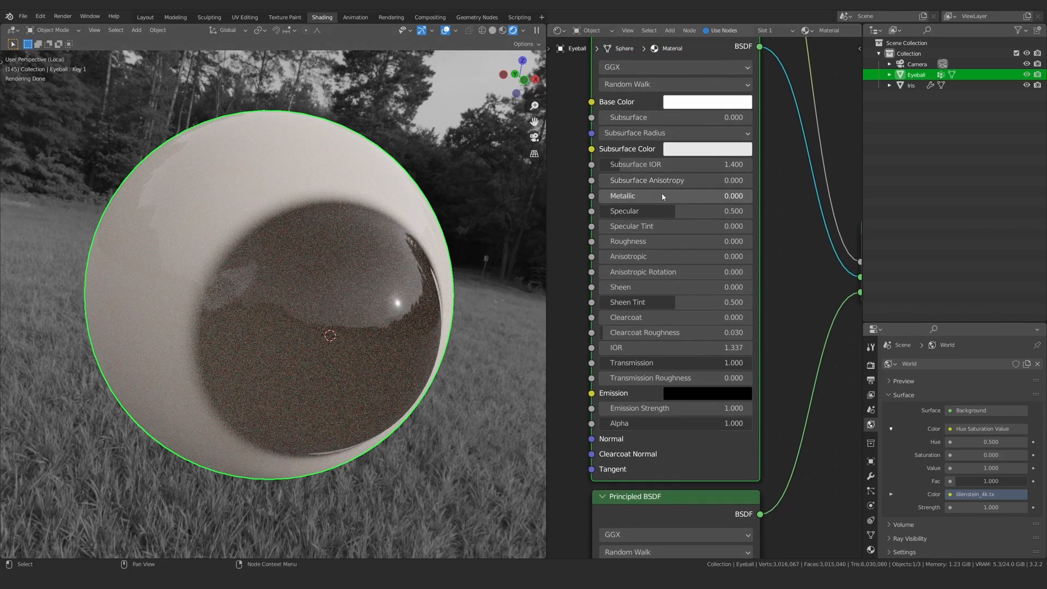
{"action": "left_click", "coordinate": [698, 102]}
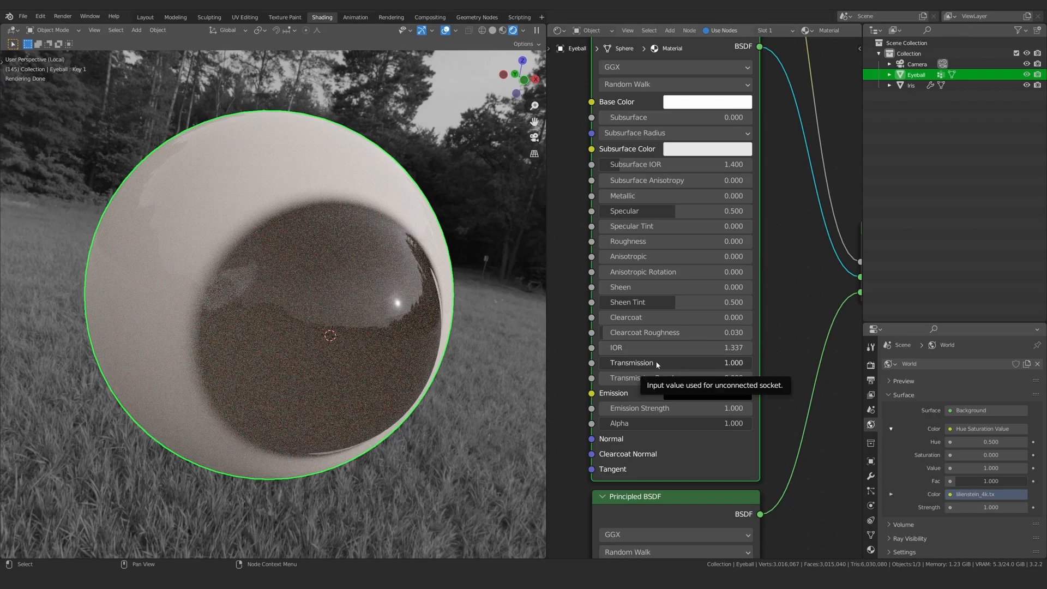
{"action": "left_click_drag", "start_coordinate": [657, 364], "coordinate": [567, 364]}
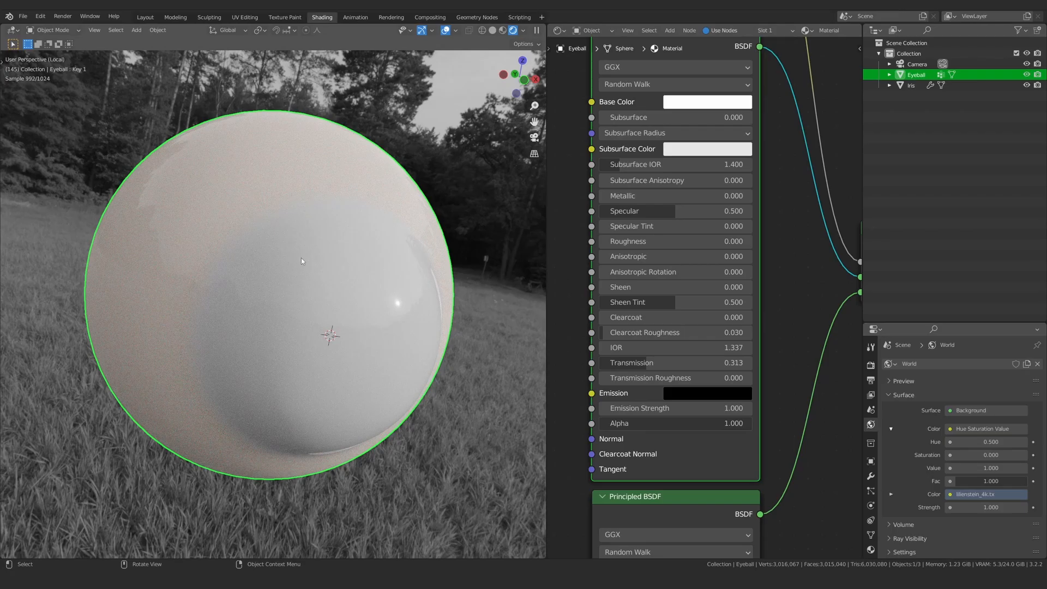
{"action": "left_click_drag", "start_coordinate": [654, 363], "coordinate": [714, 369]}
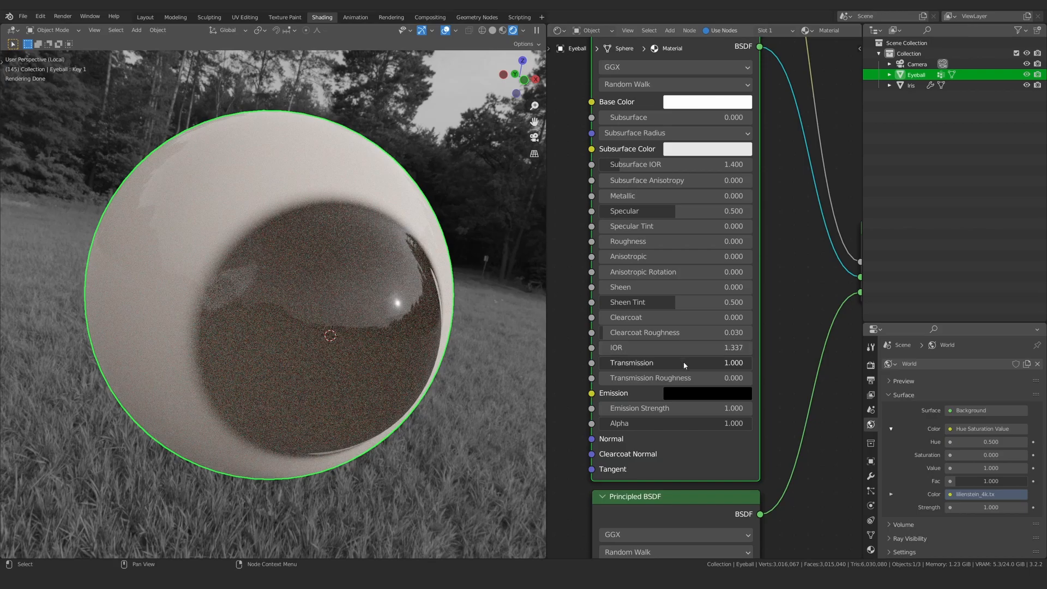
Step: Try Random Walk (Fixed Radius) as the upper Principled BSDF's subsurface method, and return it to Random Walk
{"action": "scroll", "coordinate": [669, 215], "scroll_direction": "down", "scroll_amount": 2}
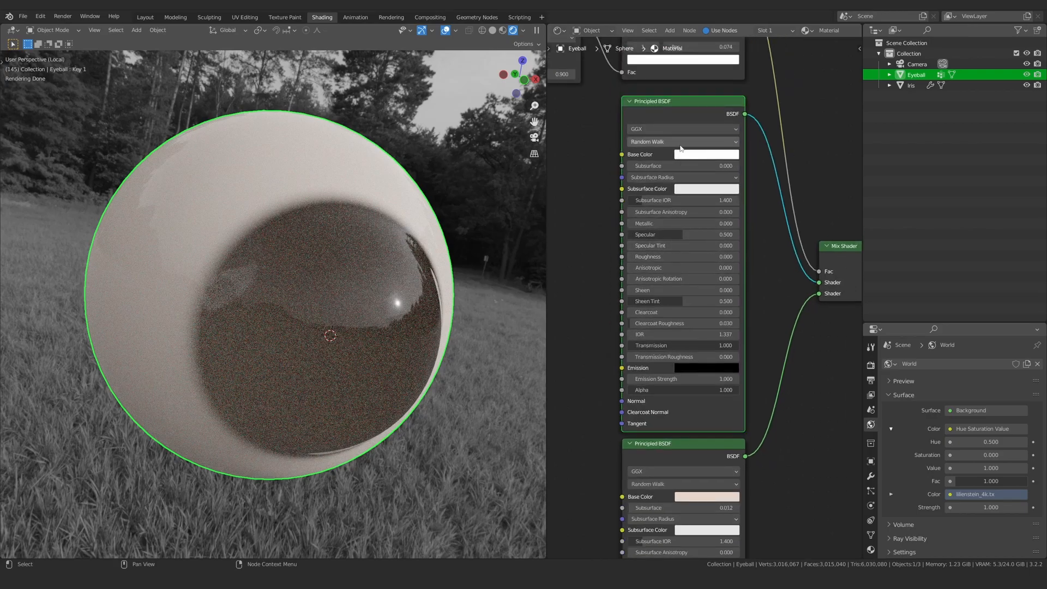
{"action": "scroll", "coordinate": [682, 163], "scroll_direction": "up", "scroll_amount": 2}
{"action": "left_click", "coordinate": [691, 169]}
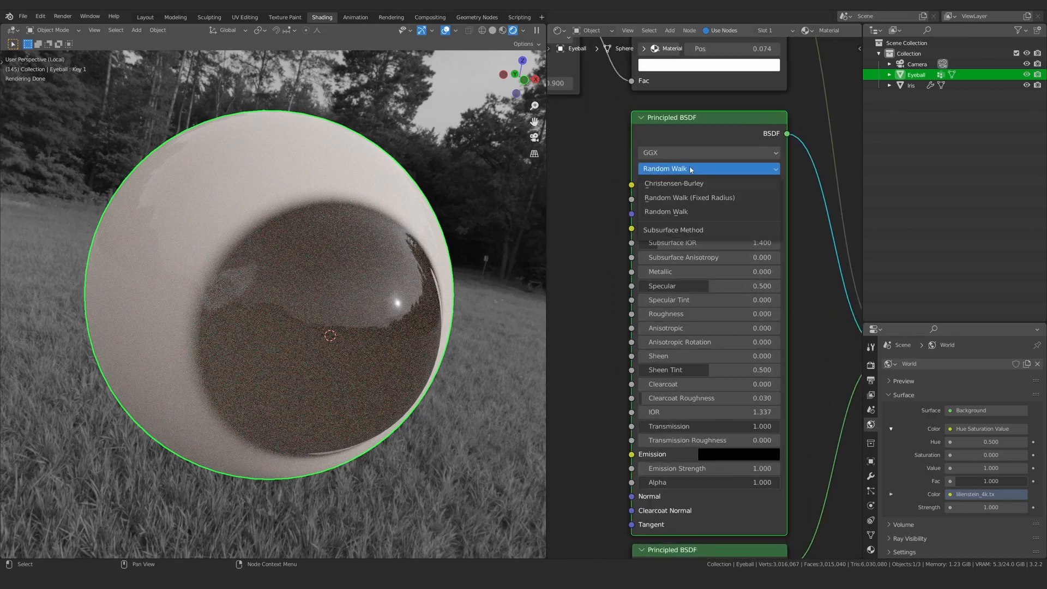
{"action": "left_click", "coordinate": [691, 198]}
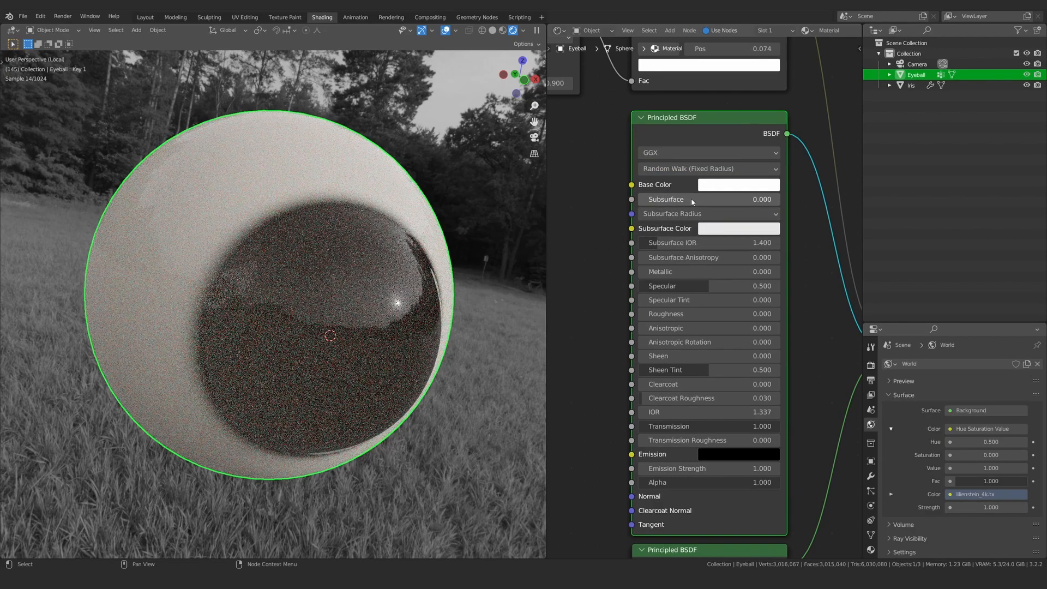
{"action": "left_click", "coordinate": [688, 169]}
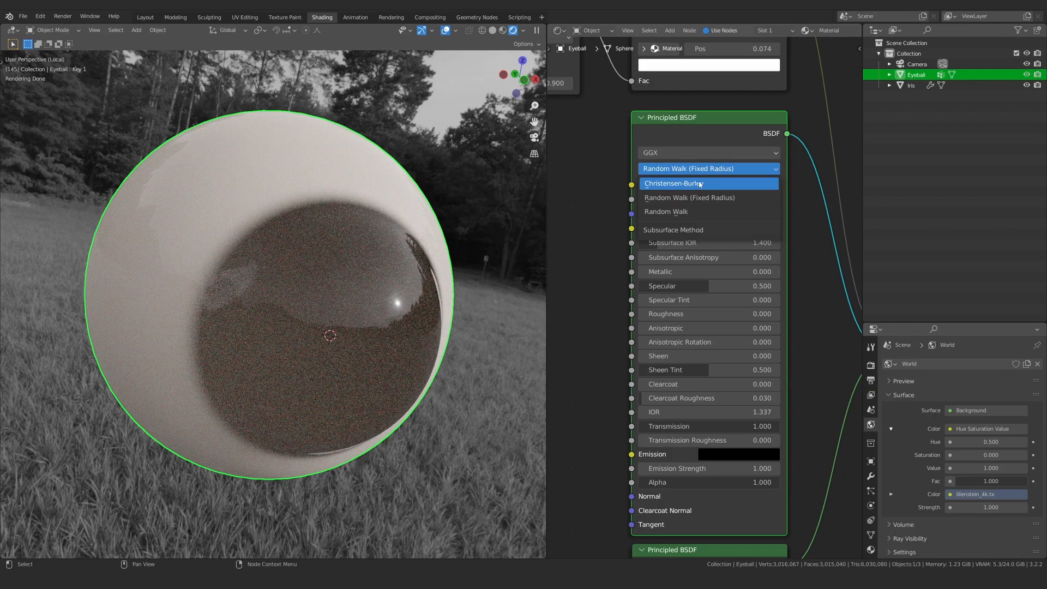
{"action": "left_click", "coordinate": [676, 211]}
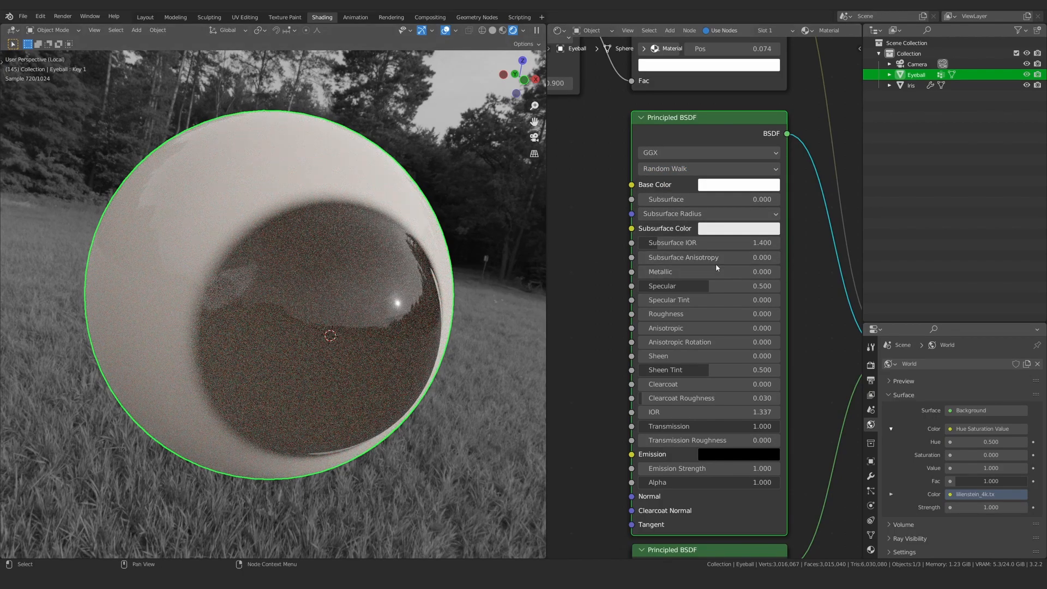
{"action": "middle_click_drag", "start_coordinate": [724, 196], "coordinate": [719, 191]}
{"action": "left_click", "coordinate": [720, 194]}
{"action": "key", "text": "Return"}
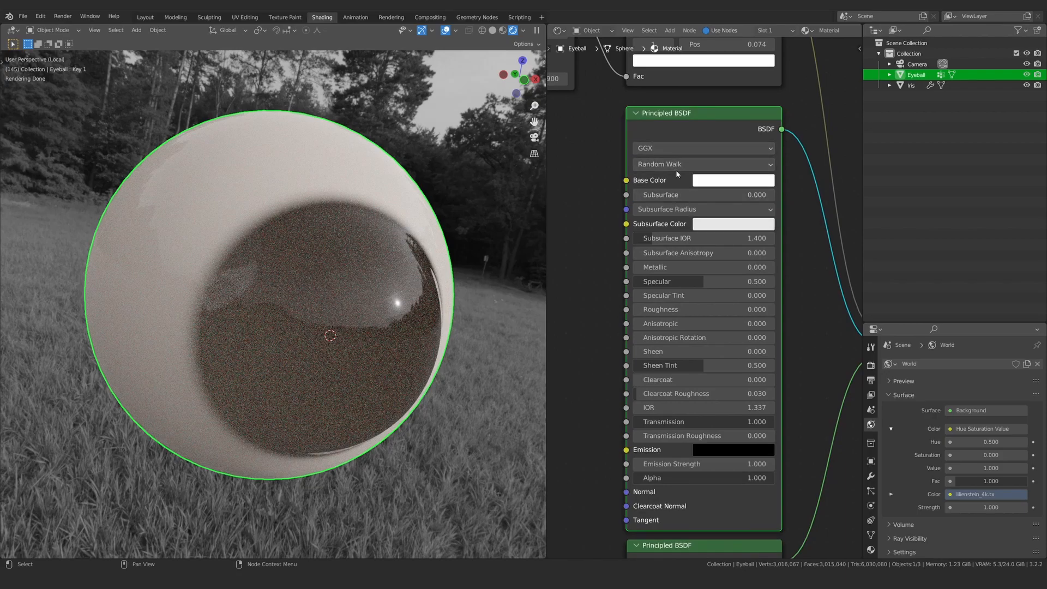
{"action": "left_click", "coordinate": [676, 169]}
{"action": "left_click", "coordinate": [682, 206]}
Step: Examine the lower Principled BSDF's Base Color in HSV and RGB alongside the rendered sclera
{"action": "scroll", "coordinate": [680, 210], "scroll_direction": "down", "scroll_amount": 1}
{"action": "scroll", "coordinate": [678, 215], "scroll_direction": "down", "scroll_amount": 4}
{"action": "middle_click_drag", "start_coordinate": [677, 215], "coordinate": [642, 70]}
{"action": "middle_click_drag", "start_coordinate": [312, 281], "coordinate": [362, 279]}
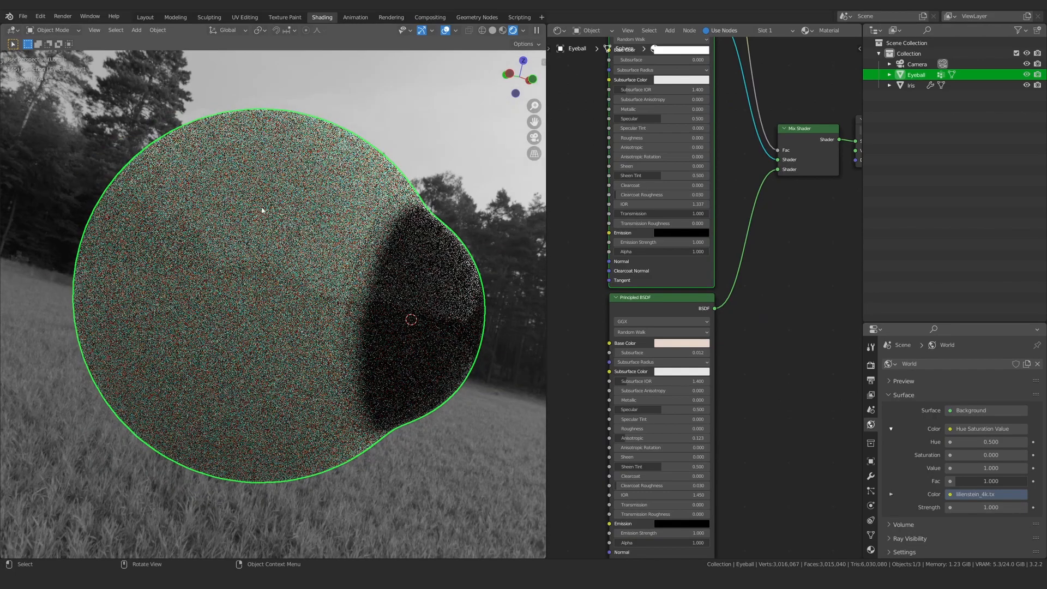
{"action": "middle_click_drag", "start_coordinate": [666, 314], "coordinate": [702, 250]}
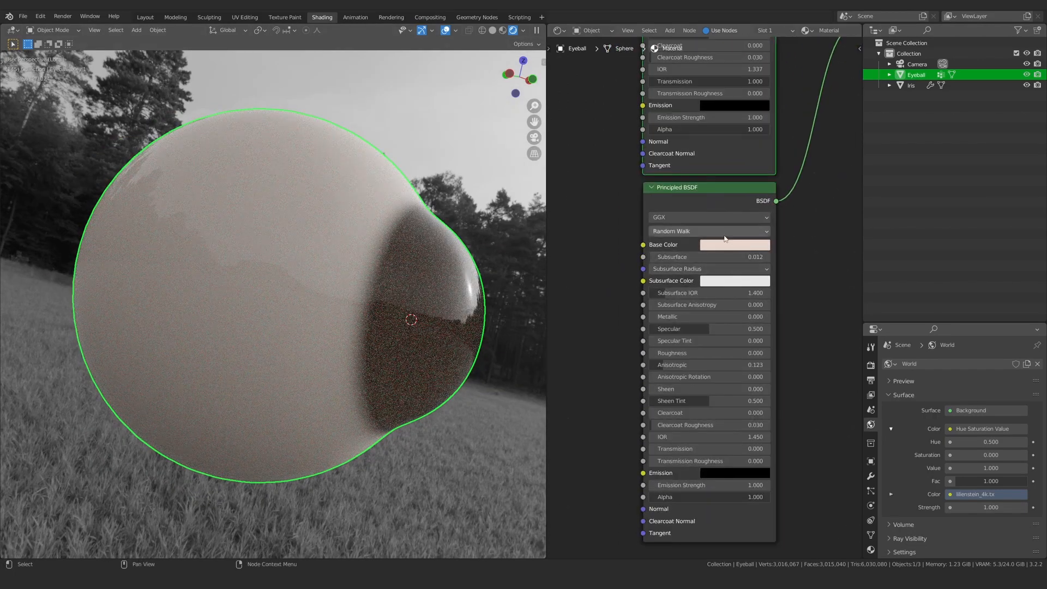
{"action": "scroll", "coordinate": [681, 251], "scroll_direction": "up", "scroll_amount": 2}
{"action": "left_click_drag", "start_coordinate": [595, 209], "coordinate": [562, 209]}
{"action": "middle_click_drag", "start_coordinate": [712, 217], "coordinate": [704, 189]}
{"action": "left_click", "coordinate": [708, 181]}
{"action": "left_click_drag", "start_coordinate": [731, 253], "coordinate": [761, 252]}
{"action": "right_click", "coordinate": [761, 253]}
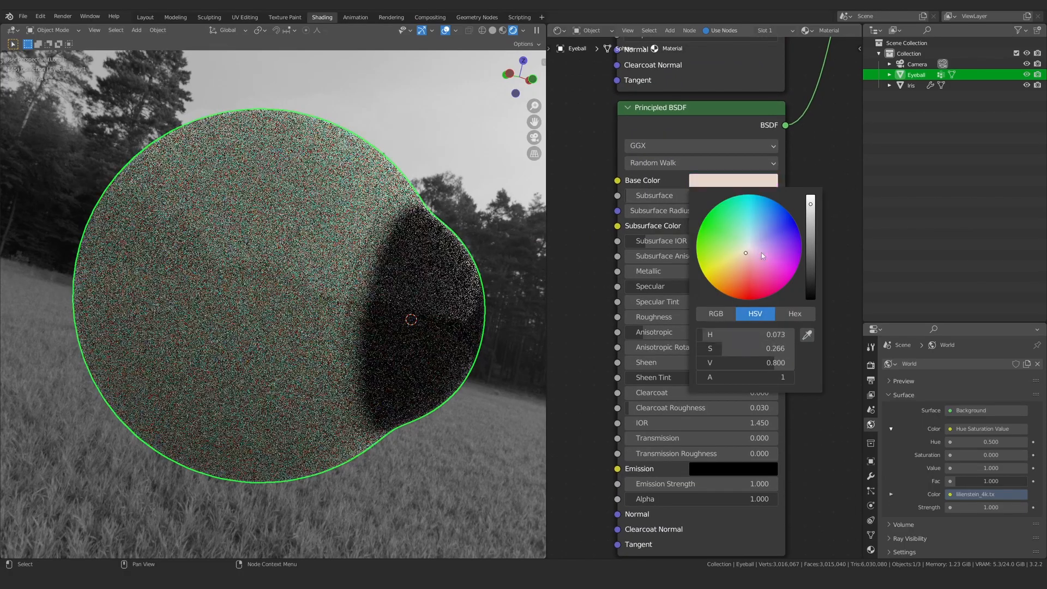
{"action": "middle_click_drag", "start_coordinate": [695, 187], "coordinate": [659, 150]}
{"action": "left_click", "coordinate": [671, 144]}
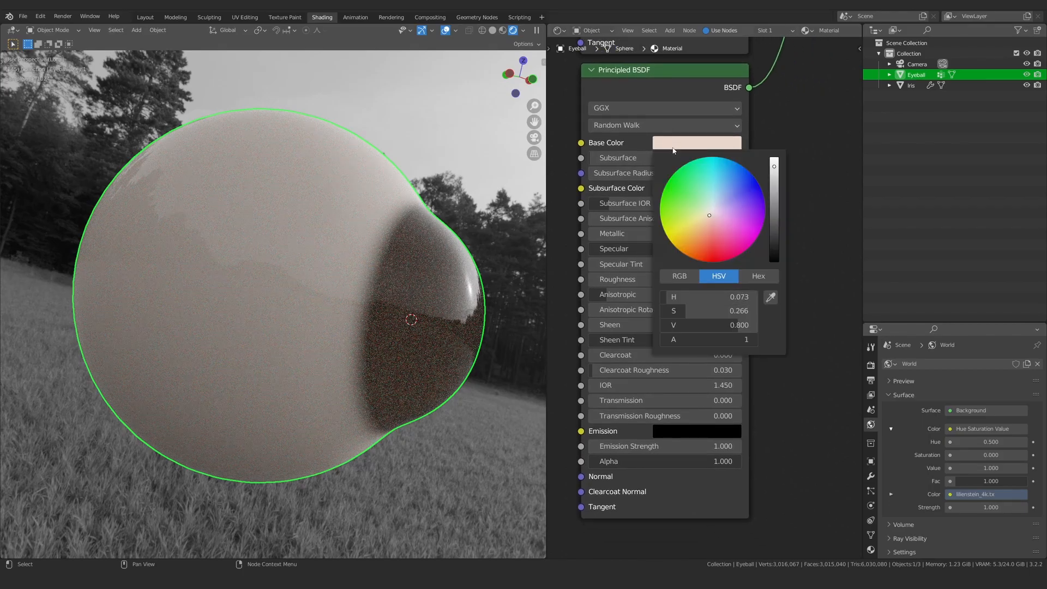
{"action": "left_click", "coordinate": [679, 276]}
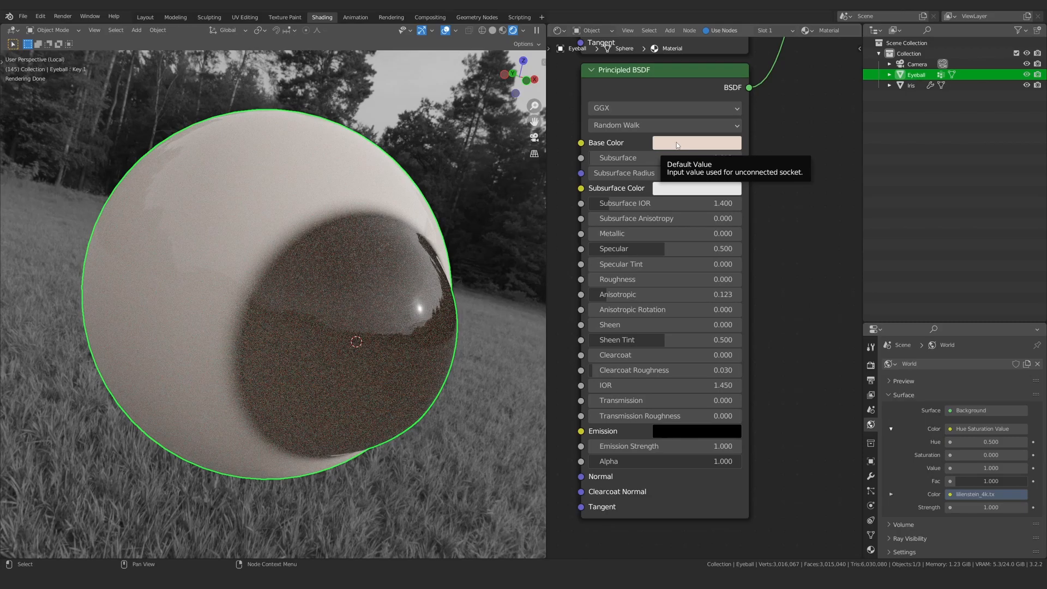
Step: Inspect the lower Principled BSDF's Subsurface amount, Subsurface Radius and Subsurface Color settings
{"action": "left_click", "coordinate": [627, 159]}
{"action": "key", "text": "Return"}
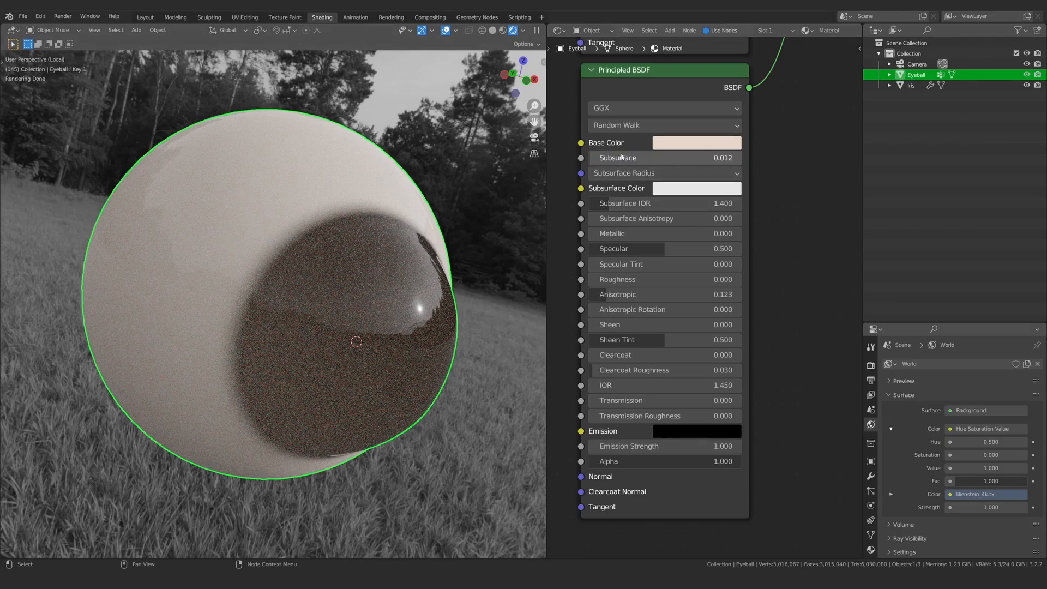
{"action": "left_click", "coordinate": [665, 160]}
{"action": "key", "text": "Return"}
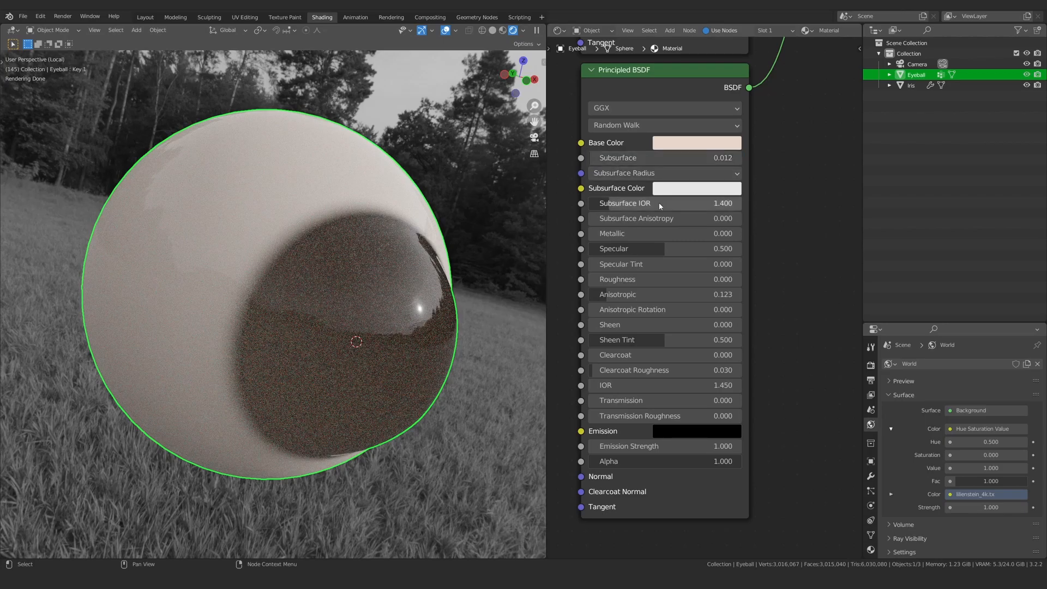
{"action": "left_click", "coordinate": [648, 172]}
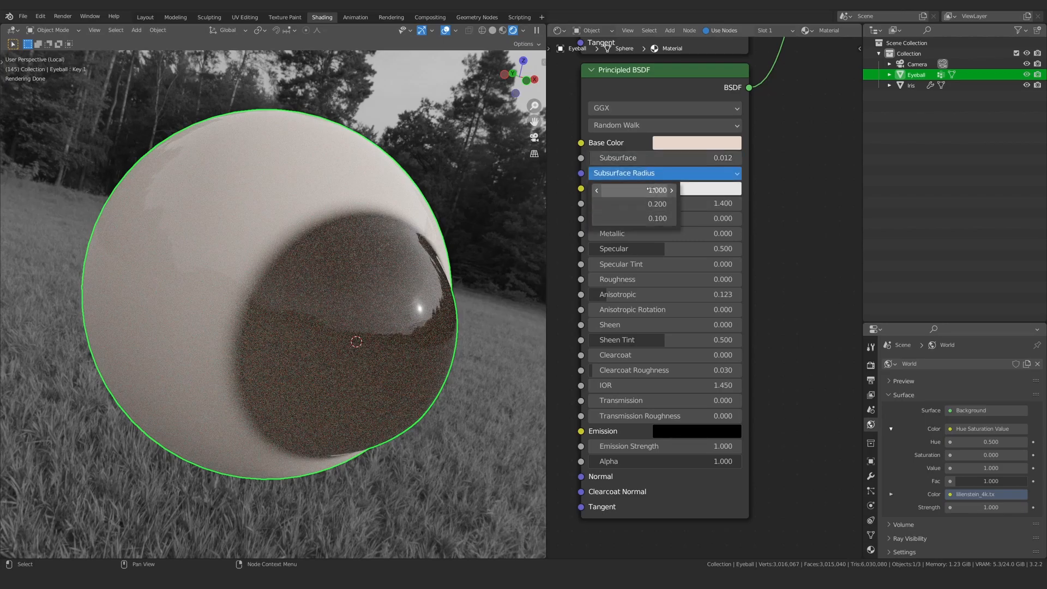
{"action": "left_click", "coordinate": [693, 193]}
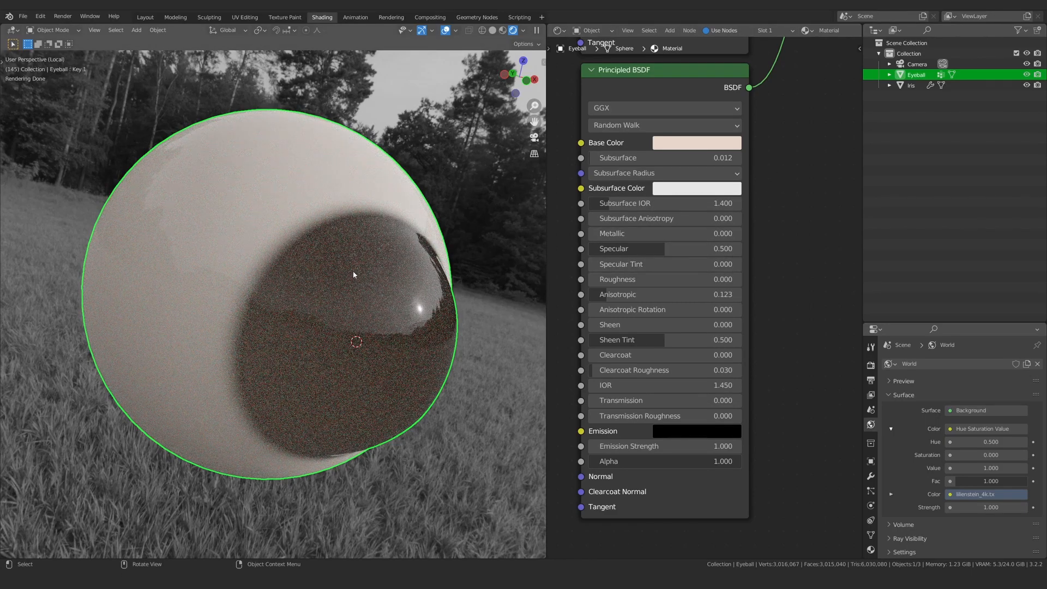
Step: Set the lower Principled BSDF's Subsurface Color to R 1, G 0.35 and B 0.2
{"action": "left_click", "coordinate": [685, 191]}
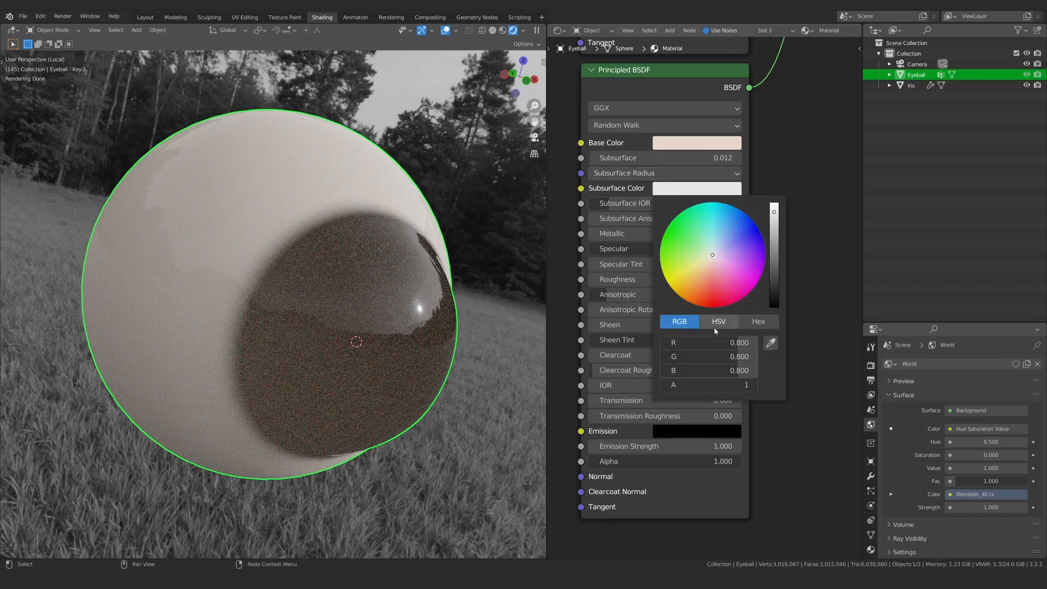
{"action": "left_click_drag", "start_coordinate": [685, 344], "coordinate": [757, 344]}
{"action": "left_click", "coordinate": [736, 358]}
{"action": "type", "text": ".35"}
{"action": "key", "text": "Tab"}
{"action": "type", "text": ".2"}
{"action": "key", "text": "Return"}
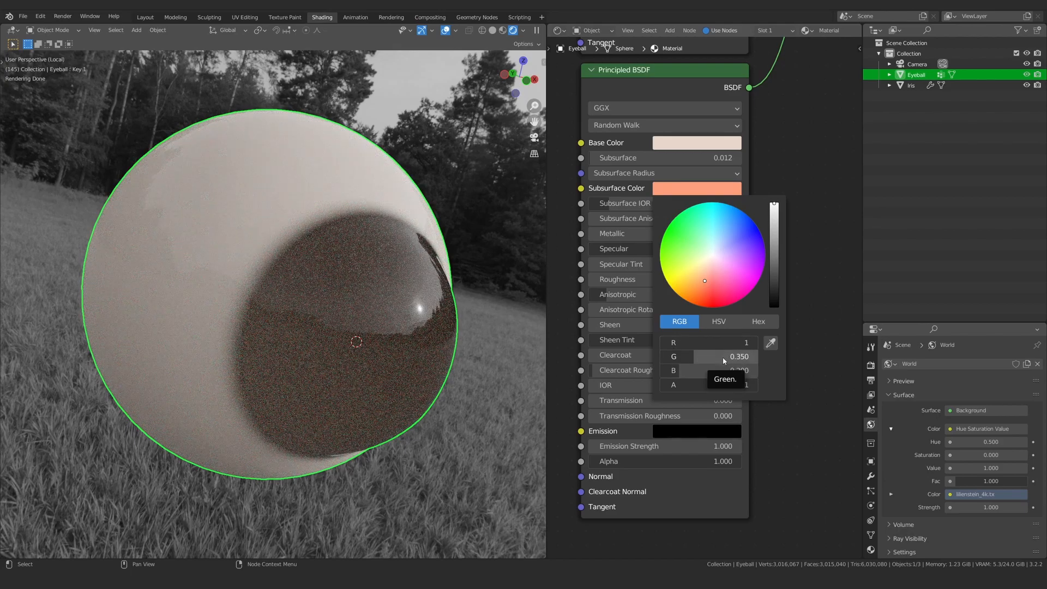
Step: Set the second and third Subsurface Radius values of the lower Principled BSDF to 0.35 and 0.2
{"action": "left_click", "coordinate": [659, 172]}
{"action": "left_click", "coordinate": [647, 190]}
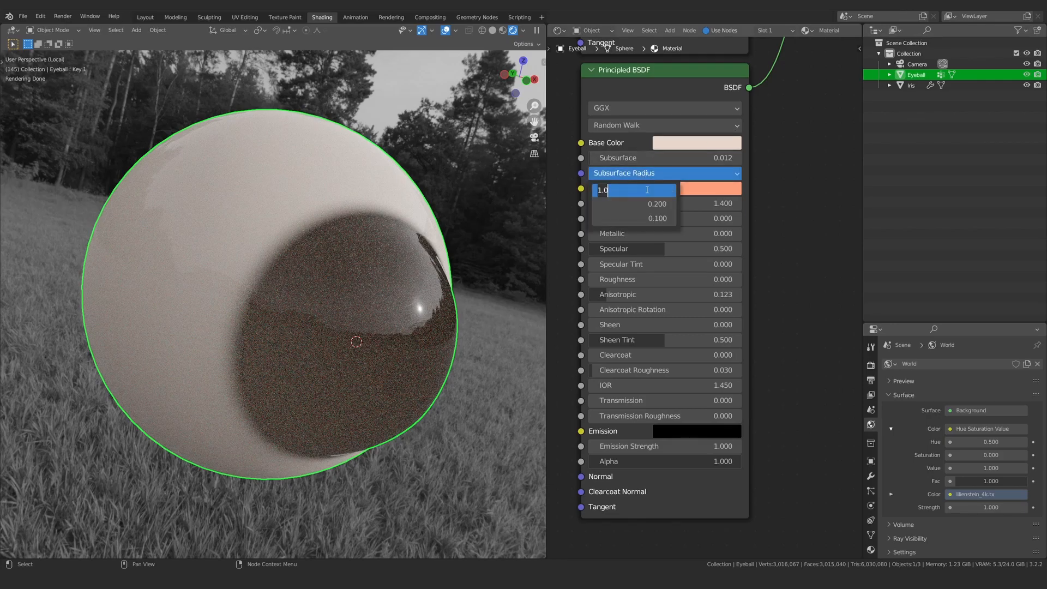
{"action": "left_click", "coordinate": [648, 203]}
{"action": "type", "text": "0.35"}
{"action": "key", "text": "Tab"}
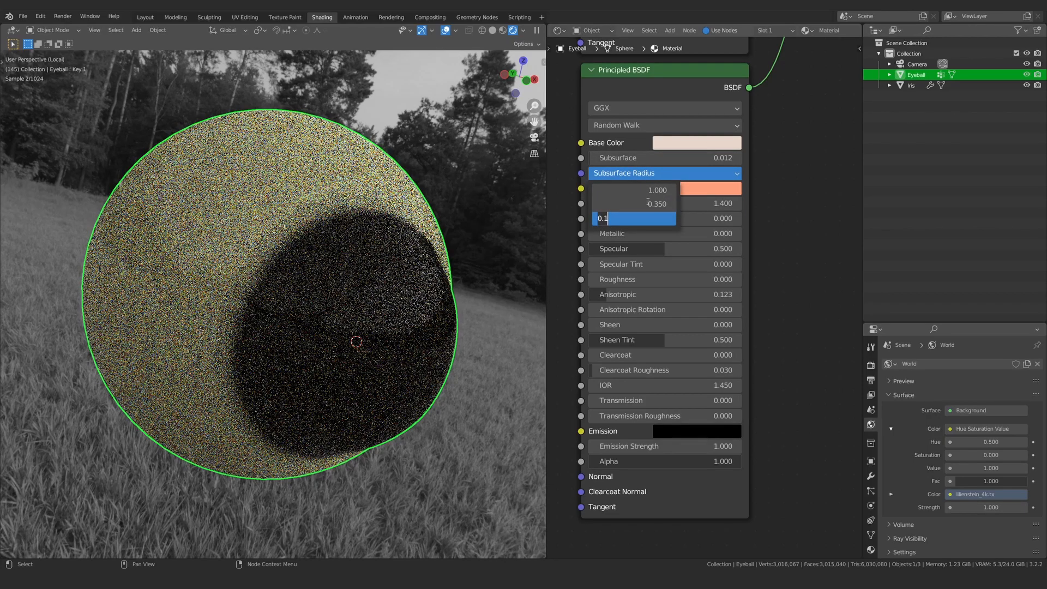
{"action": "type", "text": "0.2"}
{"action": "key", "text": "Return"}
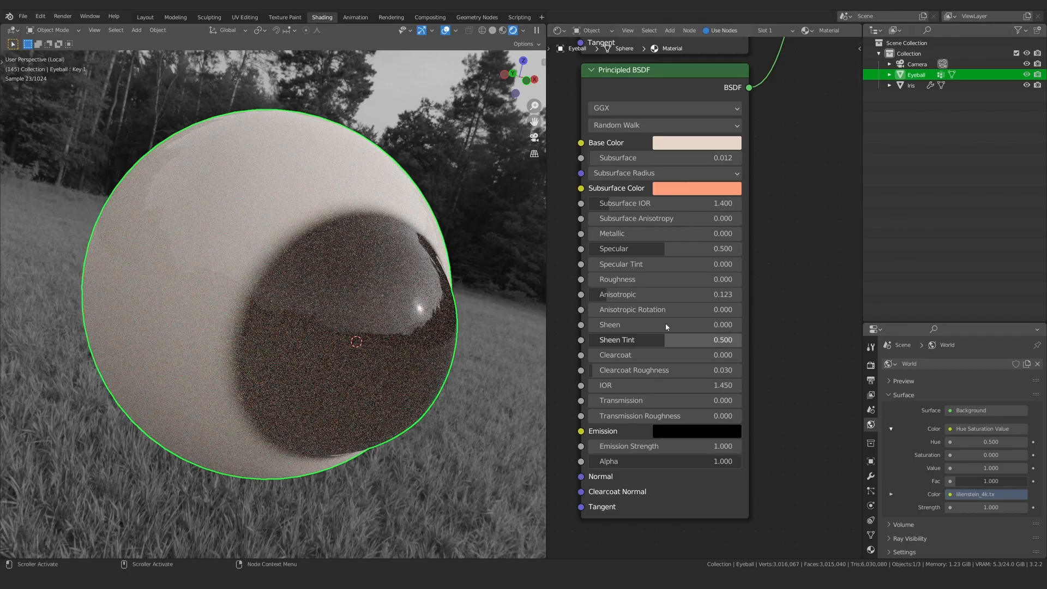
Step: Change the lower Principled BSDF's subsurface method to Random Walk (Fixed Radius)
{"action": "mouse_move", "coordinate": [348, 292]}
{"action": "middle_mouse_down"}
{"action": "mouse_move", "coordinate": [261, 253]}
{"action": "mouse_move", "coordinate": [331, 281]}
{"action": "middle_mouse_up"}
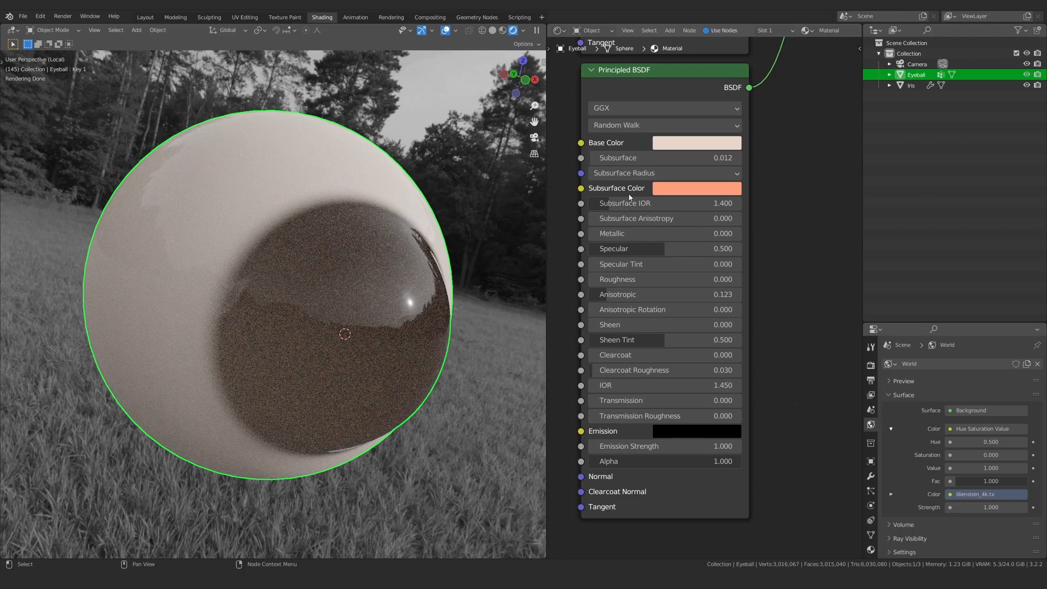
{"action": "left_click", "coordinate": [635, 129]}
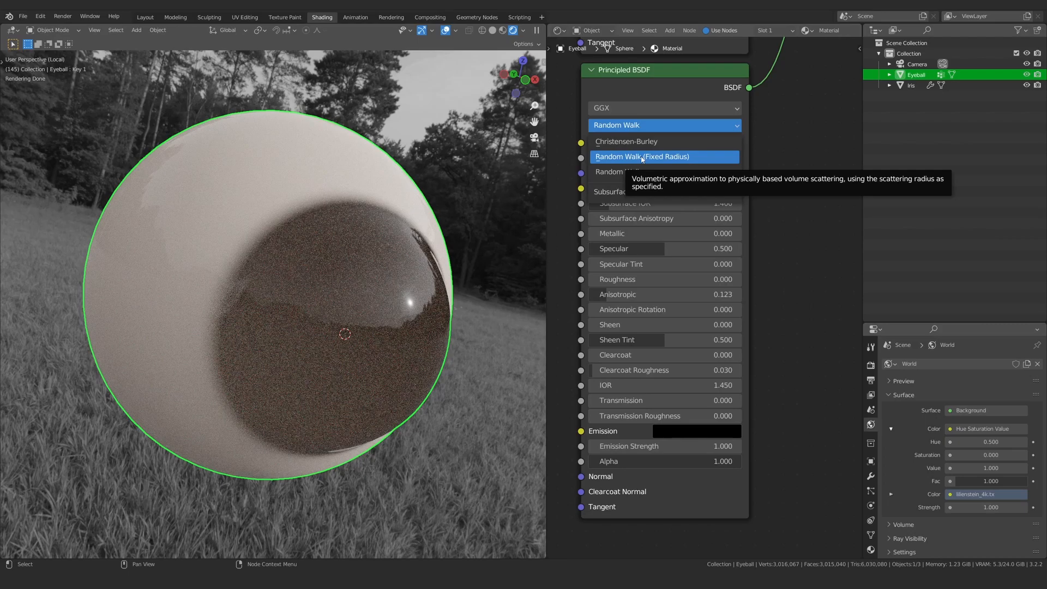
{"action": "left_click", "coordinate": [724, 158]}
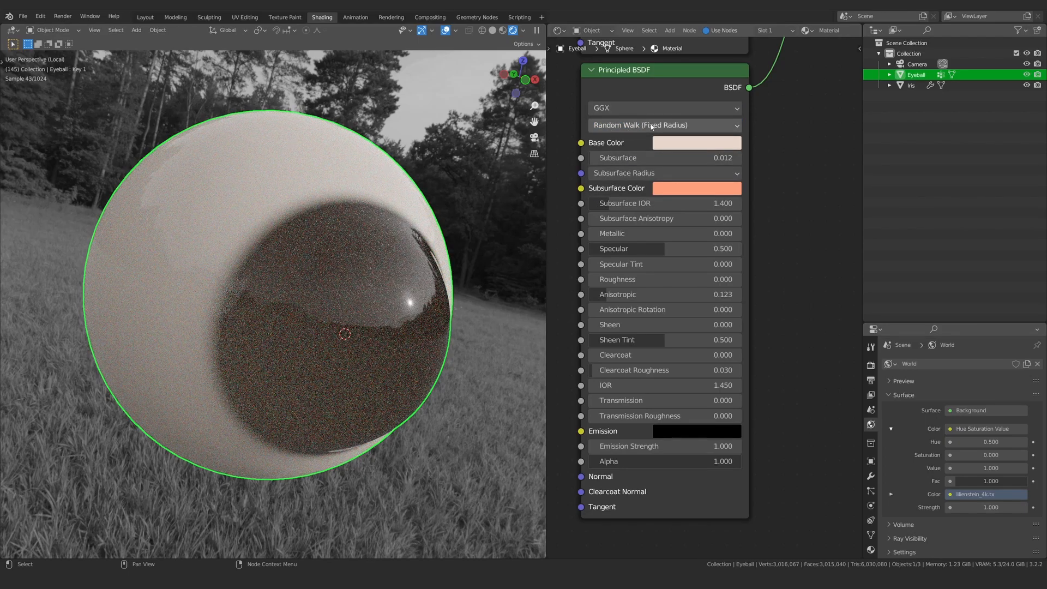
{"action": "left_click", "coordinate": [633, 127]}
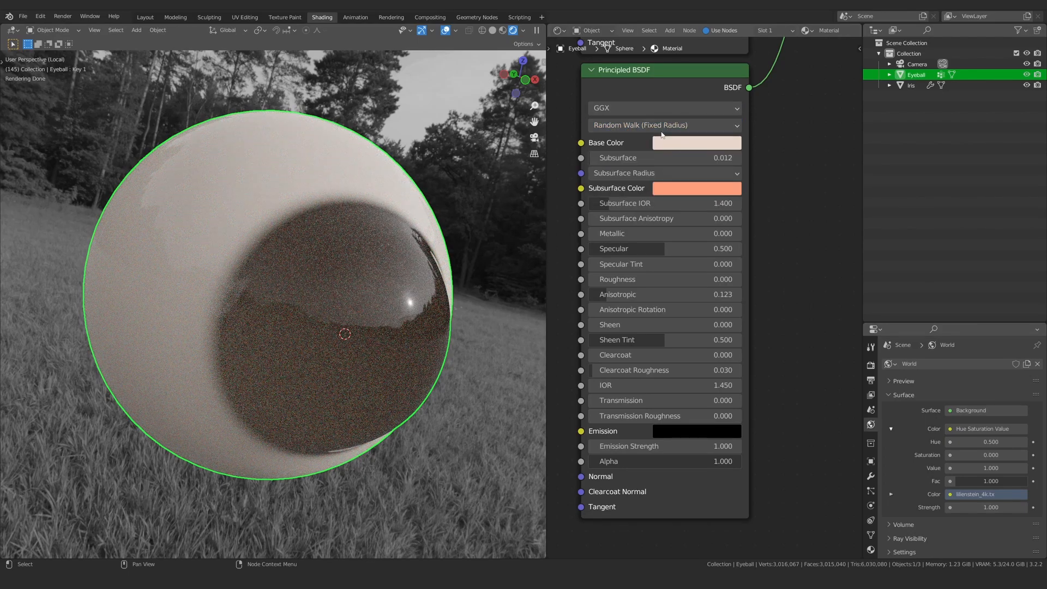
{"action": "left_click", "coordinate": [634, 126]}
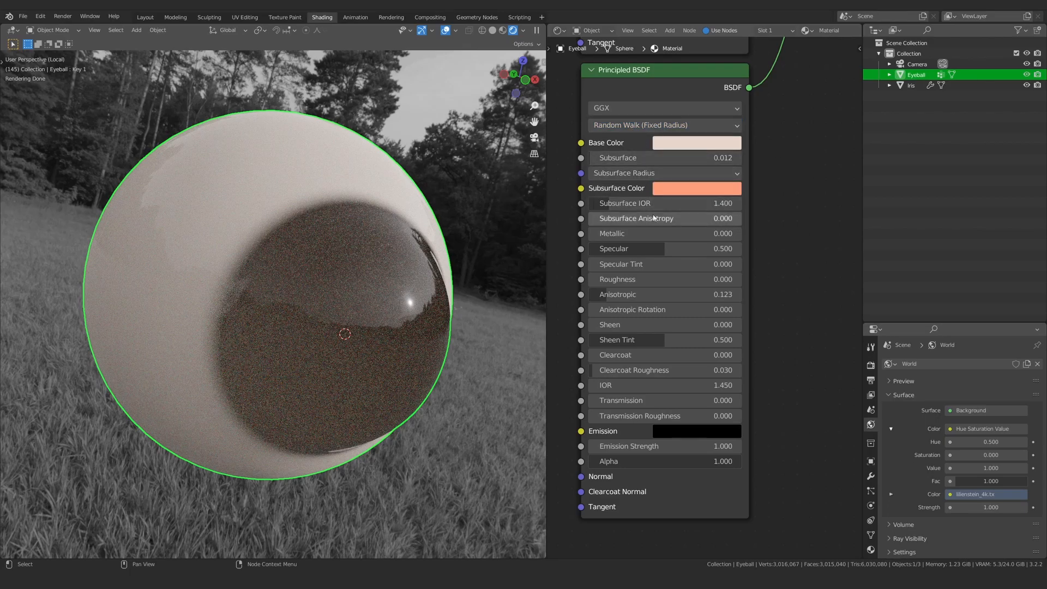
Step: Preview the ColorRamp node's output on the eyeball to show the black-and-white mask
{"action": "scroll", "coordinate": [611, 248], "scroll_direction": "up", "scroll_amount": 2}
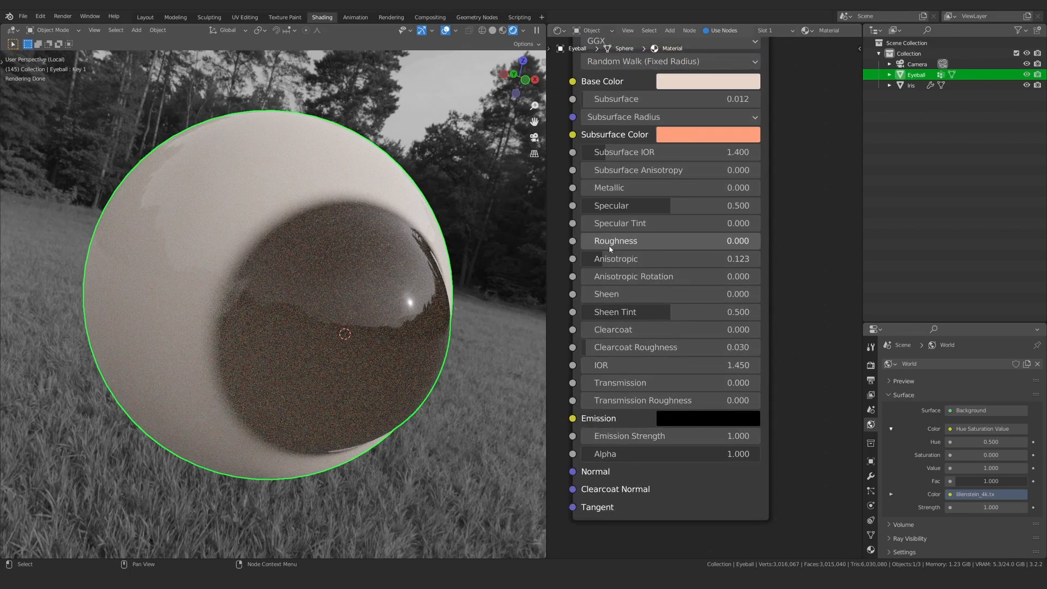
{"action": "middle_click_drag", "start_coordinate": [171, 324], "coordinate": [286, 131]}
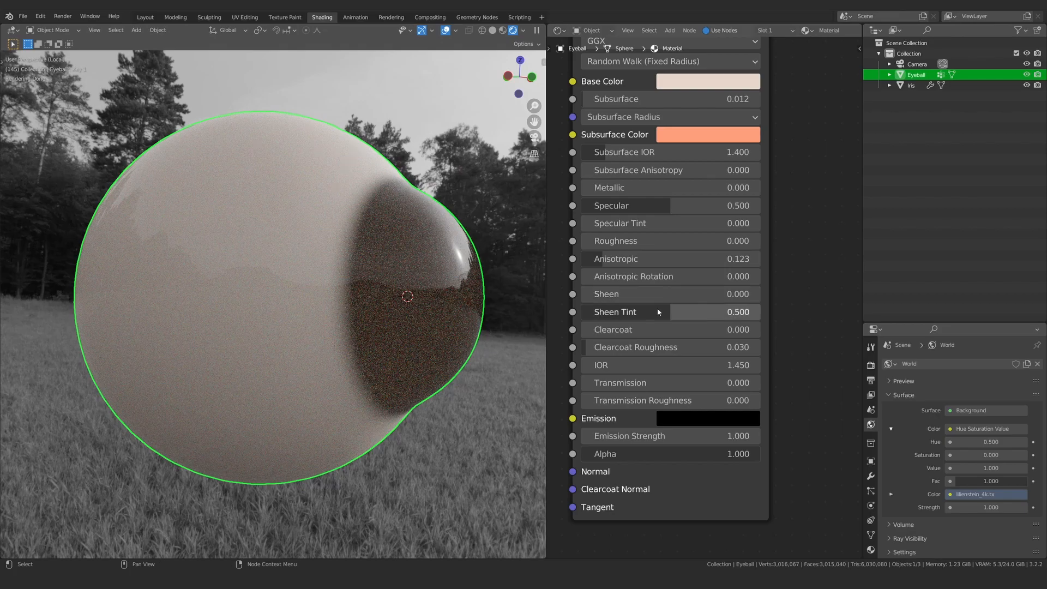
{"action": "middle_click_drag", "start_coordinate": [639, 170], "coordinate": [685, 273]}
{"action": "scroll", "coordinate": [676, 235], "scroll_direction": "down", "scroll_amount": 6}
{"action": "left_click_drag", "start_coordinate": [764, 238], "coordinate": [766, 237]}
{"action": "middle_click_drag", "start_coordinate": [789, 242], "coordinate": [797, 242]}
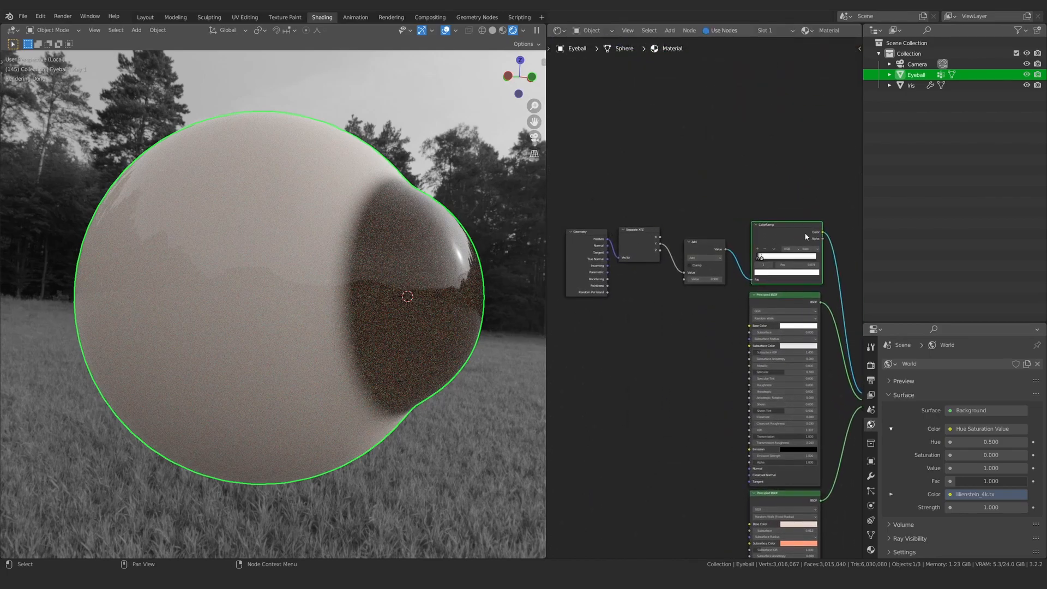
{"action": "scroll", "coordinate": [763, 246], "scroll_direction": "up", "scroll_amount": 1}
{"action": "left_click", "coordinate": [744, 224], "text": "ctrl+shift"}
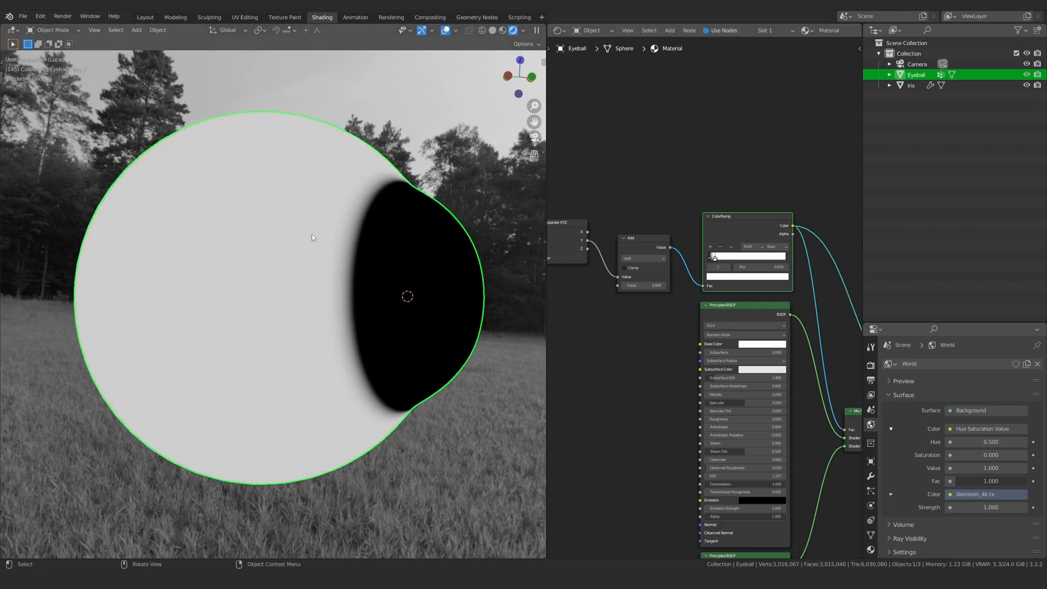
{"action": "middle_click_drag", "start_coordinate": [384, 284], "coordinate": [370, 304]}
{"action": "middle_click_drag", "start_coordinate": [598, 244], "coordinate": [682, 241]}
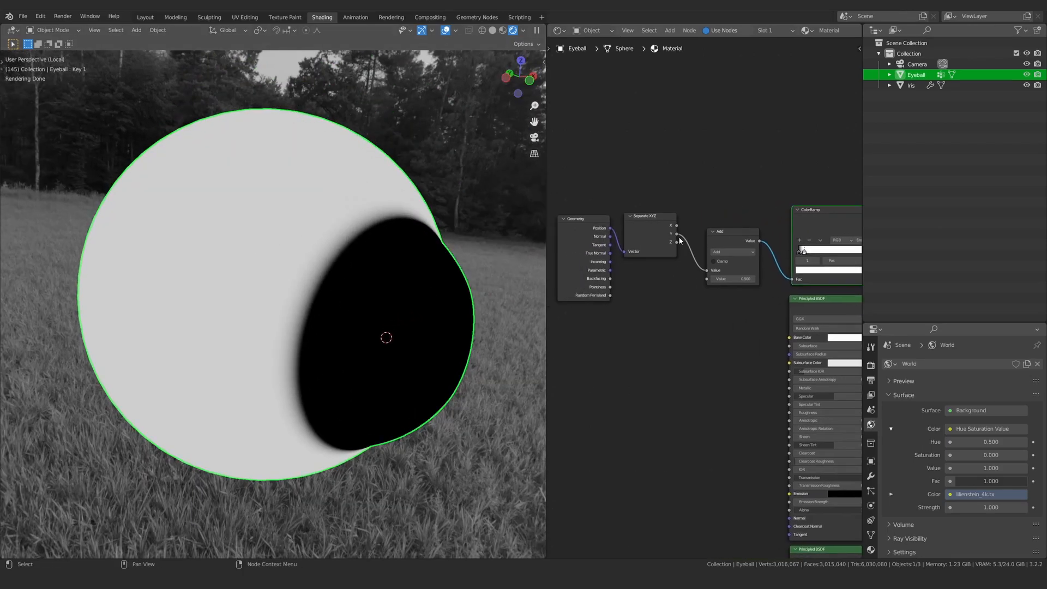
Step: Preview the Geometry node's Position output on the eyeball and shift the node slightly away from Separate XYZ
{"action": "scroll", "coordinate": [602, 223], "scroll_direction": "up", "scroll_amount": 1}
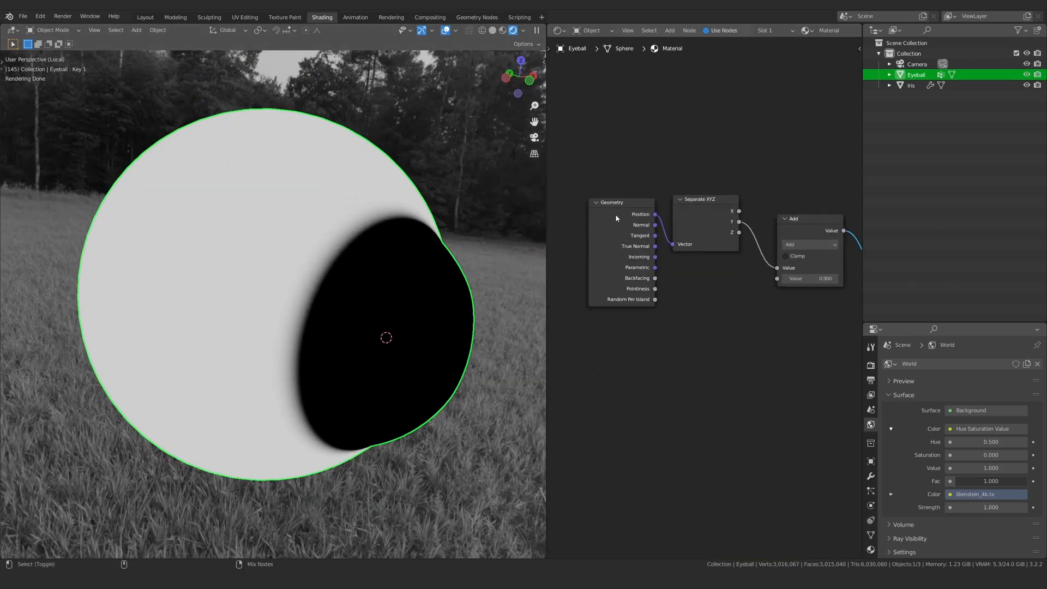
{"action": "left_click", "coordinate": [616, 215], "text": "ctrl+shift"}
{"action": "scroll", "coordinate": [351, 290], "scroll_direction": "down", "scroll_amount": 4}
{"action": "scroll", "coordinate": [229, 374], "scroll_direction": "up", "scroll_amount": 3}
{"action": "middle_click_drag", "start_coordinate": [350, 289], "coordinate": [243, 444]}
{"action": "left_click_drag", "start_coordinate": [631, 222], "coordinate": [597, 249]}
Step: Add a second Geometry input node above the existing one and delete it again
{"action": "key", "text": "shift+a"}
{"action": "mouse_move", "coordinate": [577, 115]}
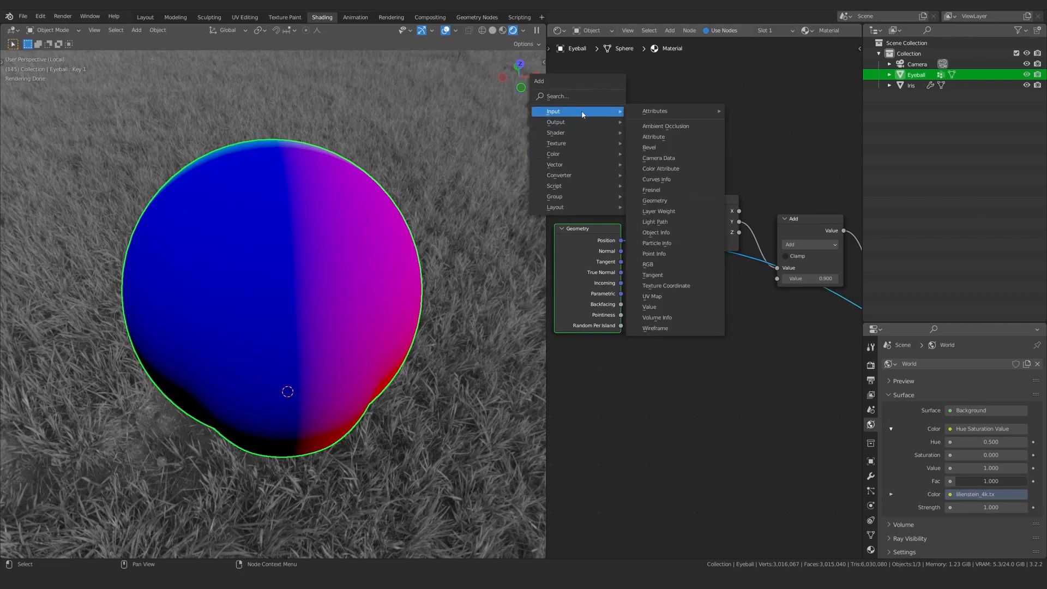
{"action": "left_click", "coordinate": [664, 205]}
{"action": "left_click", "coordinate": [566, 93]}
{"action": "key", "text": "x"}
Step: Move the Separate XYZ node slightly higher and preview its Y and Z outputs in turn on the eyeball
{"action": "left_click_drag", "start_coordinate": [701, 216], "coordinate": [698, 197]}
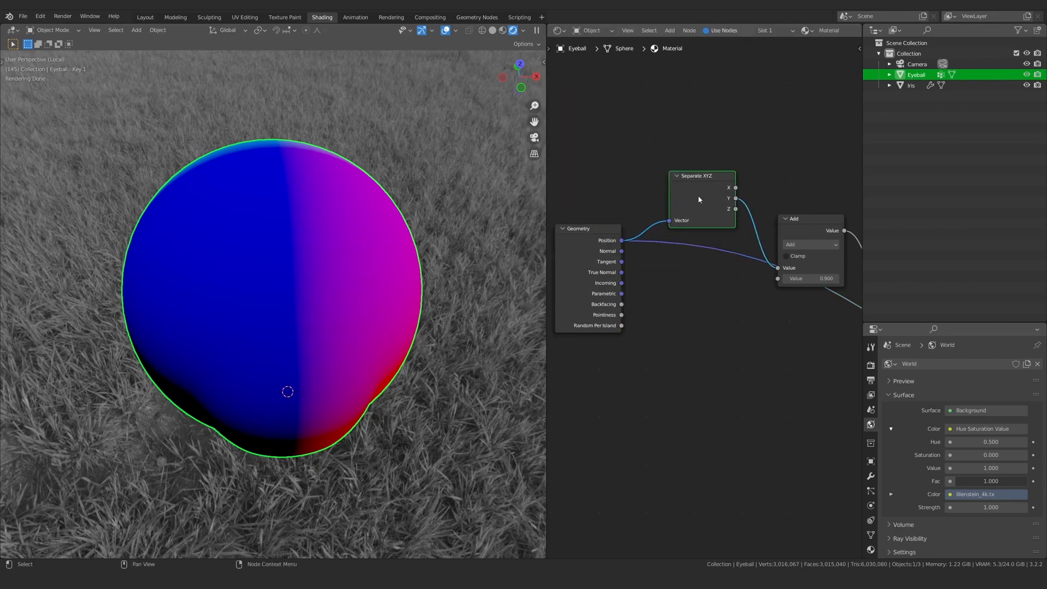
{"action": "left_click", "coordinate": [692, 182], "text": "ctrl+shift"}
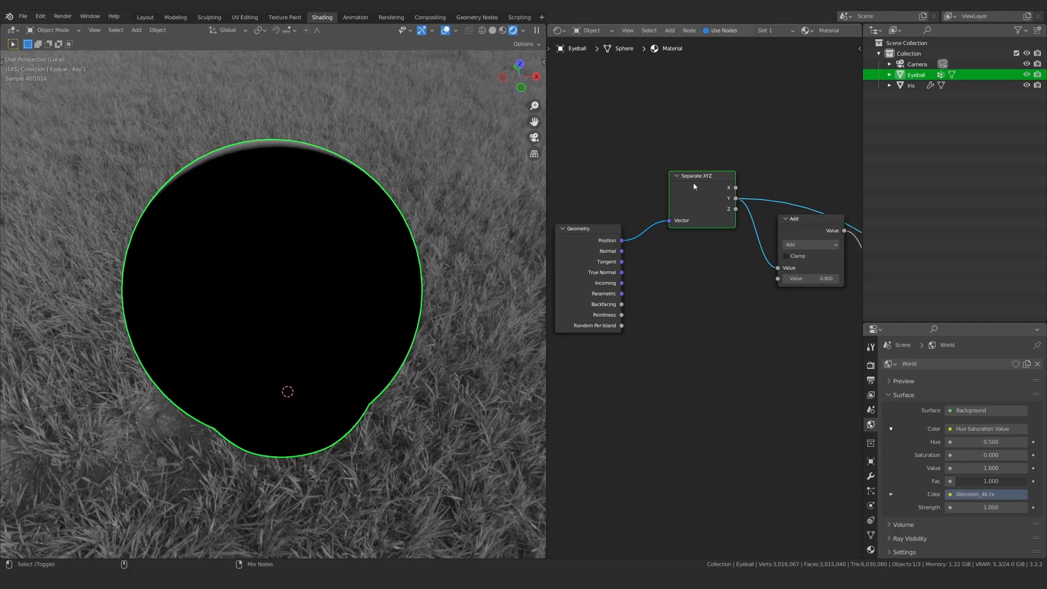
{"action": "left_click", "coordinate": [694, 187], "text": "ctrl+shift"}
{"action": "middle_click_drag", "start_coordinate": [349, 377], "coordinate": [448, 331]}
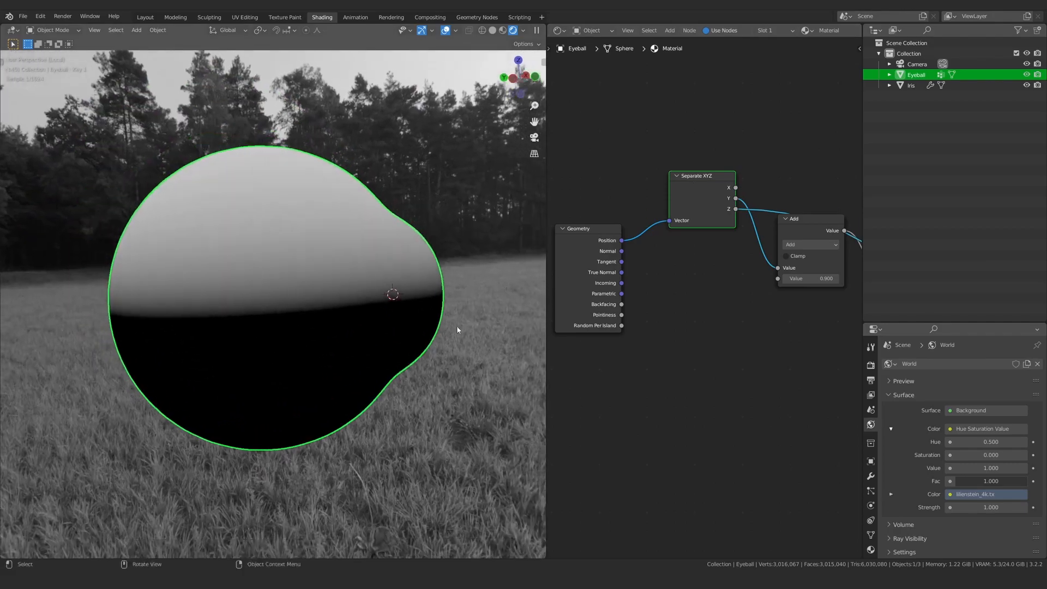
Step: Return the preview to Separate XYZ's Y output and inspect the gradient along the eyeball from the side
{"action": "left_click", "coordinate": [714, 185], "text": "ctrl+shift"}
{"action": "middle_click_drag", "start_coordinate": [380, 269], "coordinate": [245, 445]}
{"action": "scroll", "coordinate": [681, 246], "scroll_direction": "down", "scroll_amount": 1}
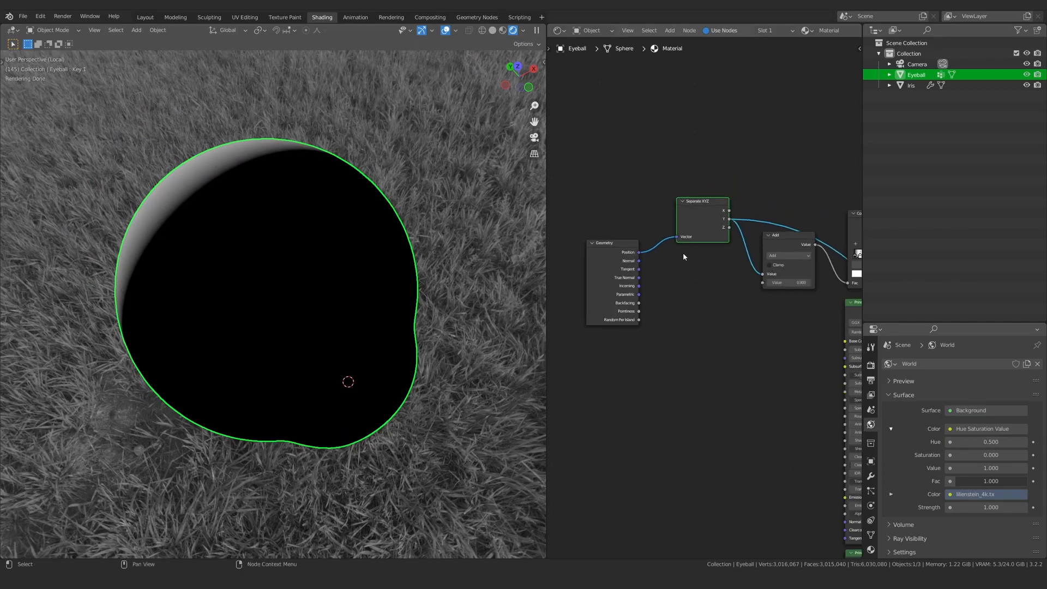
{"action": "middle_click_drag", "start_coordinate": [233, 306], "coordinate": [395, 288]}
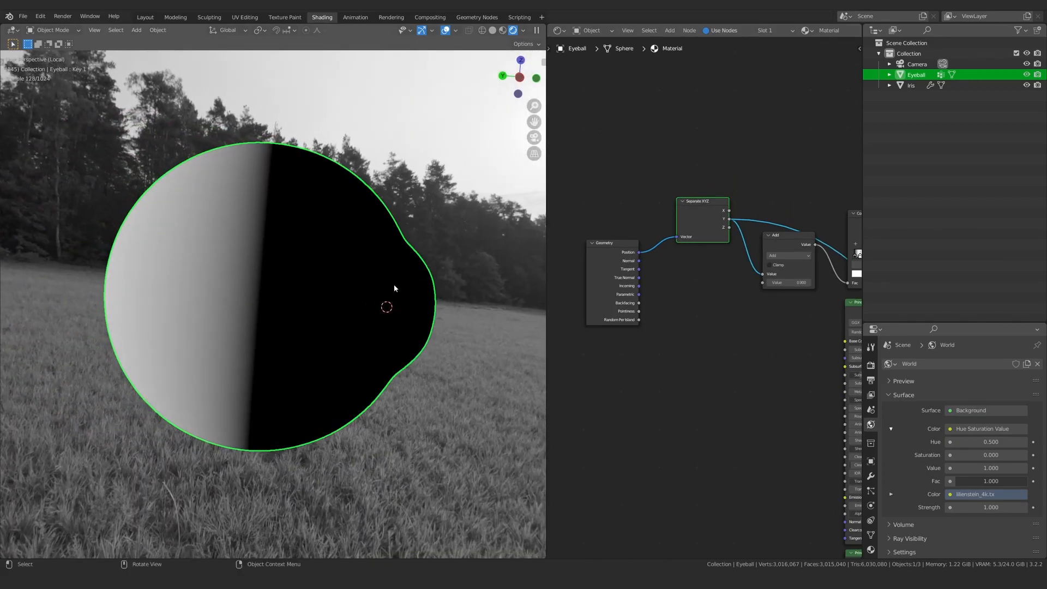
Step: Draw an arrow annotation pointing outward through the cornea along the Y axis
{"action": "middle_click_drag", "start_coordinate": [327, 289], "coordinate": [257, 228]}
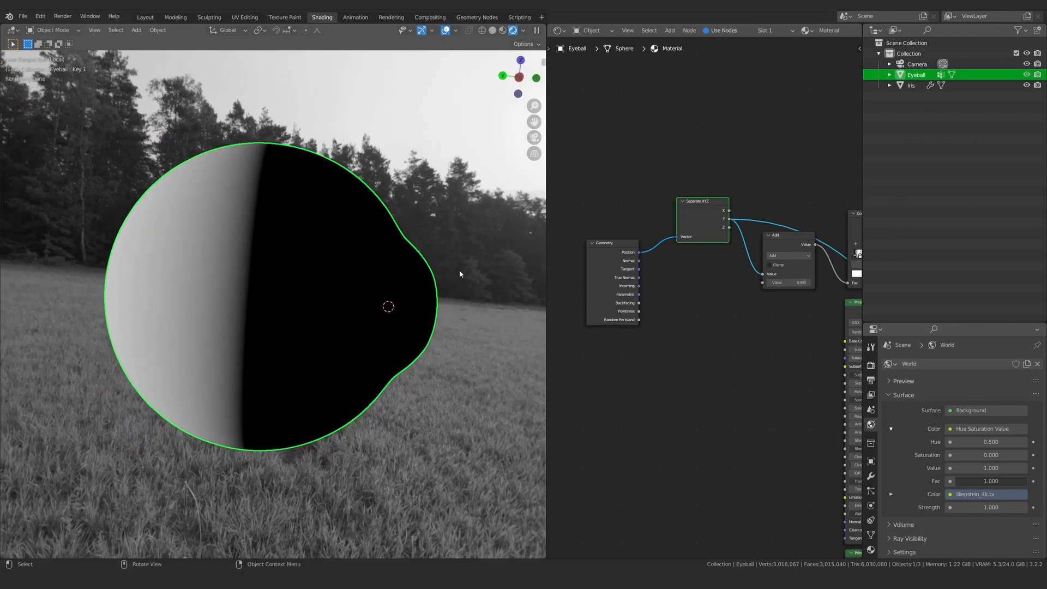
{"action": "left_click_drag", "start_coordinate": [374, 289], "coordinate": [437, 291]}
{"action": "middle_click_drag", "start_coordinate": [405, 334], "coordinate": [693, 276]}
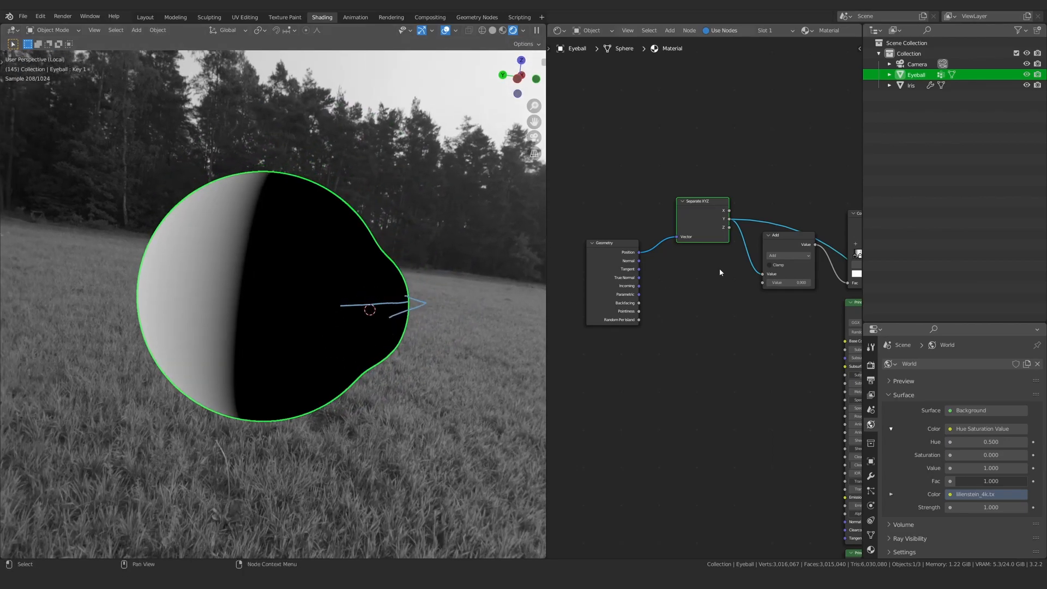
Step: Move the Add node in line with Separate XYZ and preview its output on the eyeball
{"action": "left_click_drag", "start_coordinate": [786, 245], "coordinate": [788, 215]}
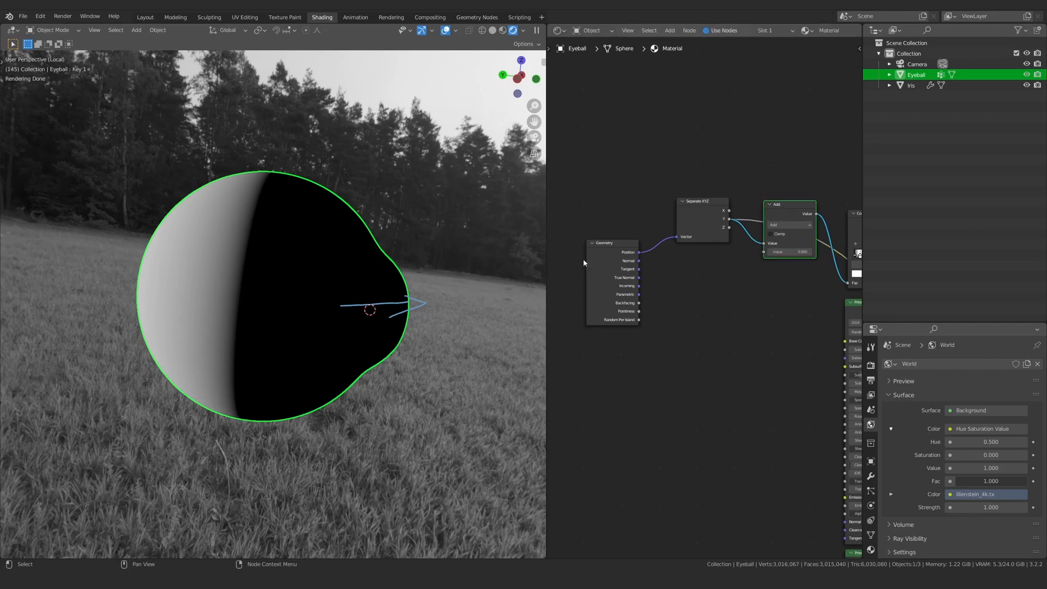
{"action": "middle_click_drag", "start_coordinate": [836, 208], "coordinate": [722, 234]}
{"action": "scroll", "coordinate": [722, 234], "scroll_direction": "up", "scroll_amount": 2}
{"action": "left_click", "coordinate": [670, 238], "text": "ctrl+shift"}
{"action": "middle_click_drag", "start_coordinate": [361, 290], "coordinate": [367, 319]}
{"action": "scroll", "coordinate": [344, 331], "scroll_direction": "up", "scroll_amount": 1}
Step: Lower the Add node's value to 0.000 to compare the black-and-white boundary on the eyeball
{"action": "left_click", "coordinate": [648, 285]}
{"action": "left_click", "coordinate": [647, 286]}
{"action": "left_click", "coordinate": [647, 286]}
{"action": "left_click", "coordinate": [647, 286]}
{"action": "left_click", "coordinate": [647, 285]}
{"action": "left_click", "coordinate": [648, 286]}
{"action": "left_click", "coordinate": [647, 285]}
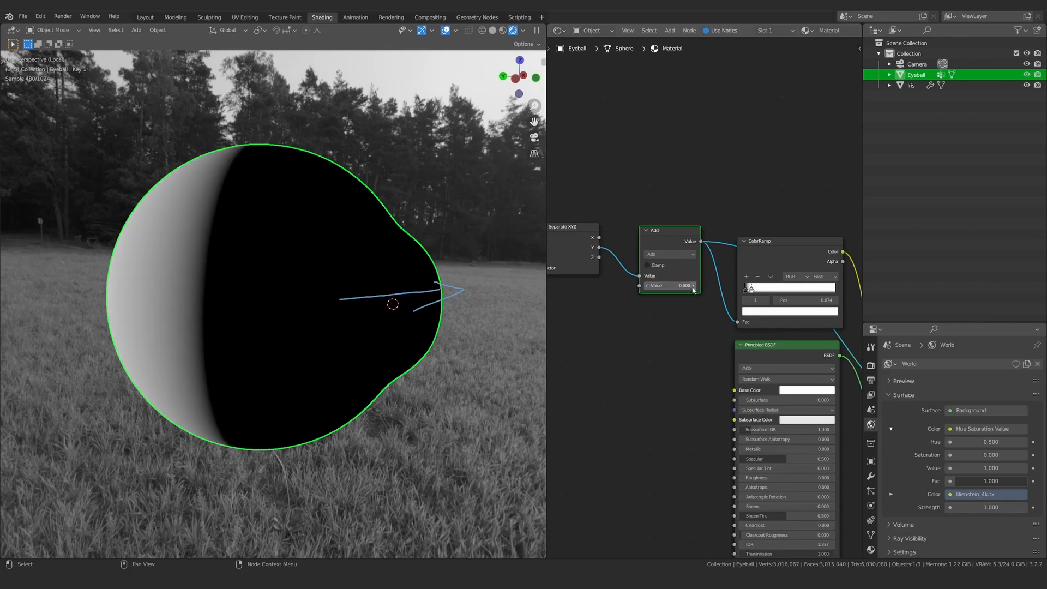
Step: Raise the Add node's value to 0.900 so the black area shifts toward the cornea
{"action": "left_click", "coordinate": [692, 286]}
{"action": "left_click", "coordinate": [693, 286]}
{"action": "left_click", "coordinate": [693, 287]}
{"action": "left_click", "coordinate": [692, 286]}
{"action": "left_click", "coordinate": [693, 286]}
{"action": "left_click", "coordinate": [693, 286]}
{"action": "left_click", "coordinate": [692, 286]}
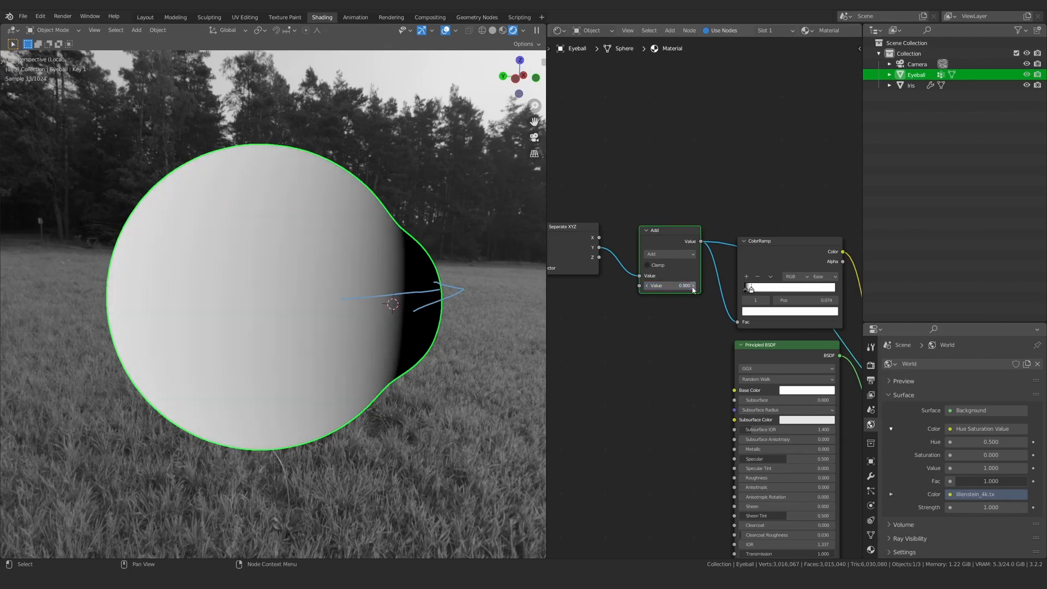
{"action": "middle_click_drag", "start_coordinate": [306, 327], "coordinate": [408, 312]}
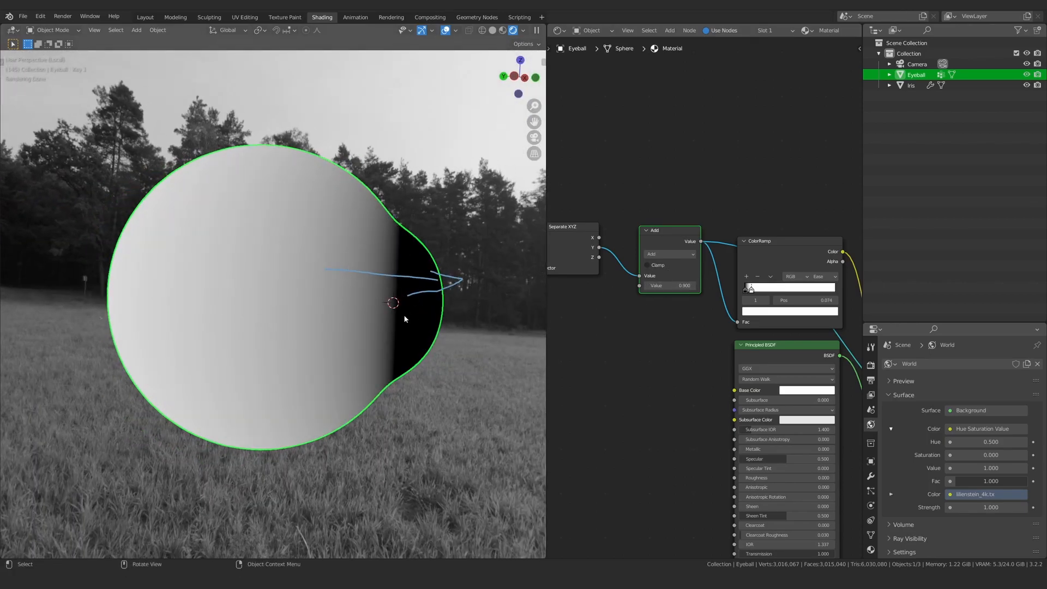
Step: Delete the Note annotation layer to remove the arrow from the 3D view
{"action": "key", "text": "n"}
{"action": "left_click", "coordinate": [539, 102]}
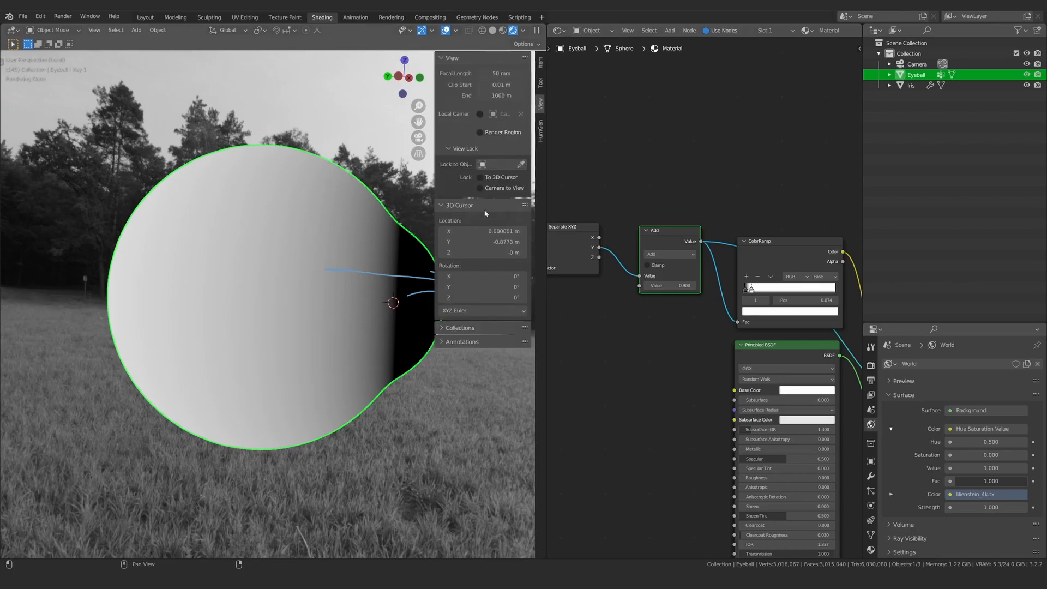
{"action": "left_click", "coordinate": [468, 342]}
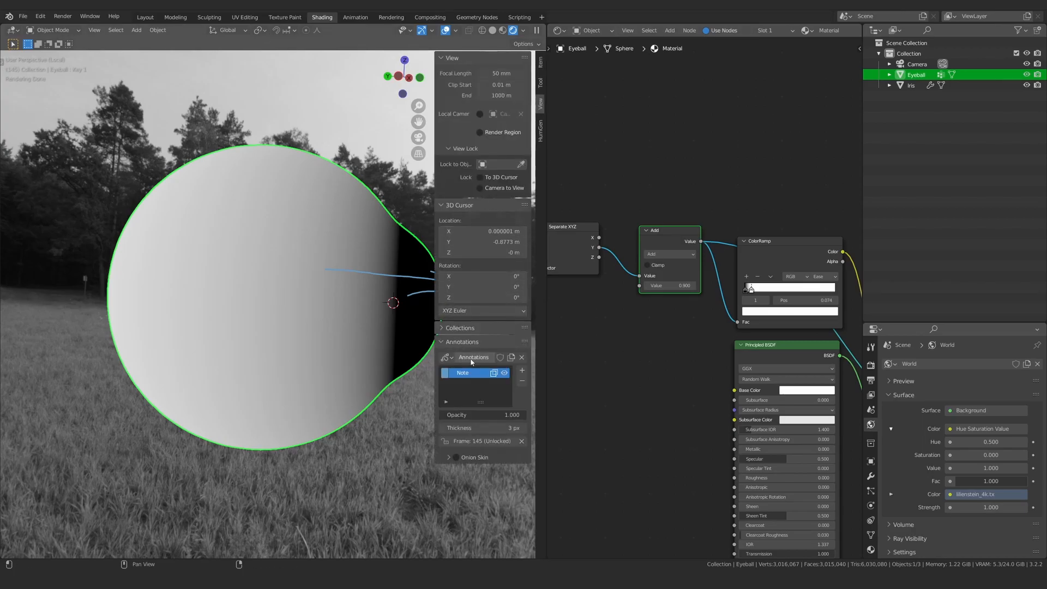
{"action": "left_click", "coordinate": [522, 380]}
{"action": "key", "text": "n"}
{"action": "mouse_move", "coordinate": [398, 273]}
{"action": "middle_mouse_down"}
{"action": "mouse_move", "coordinate": [349, 329]}
{"action": "mouse_move", "coordinate": [374, 300]}
{"action": "mouse_move", "coordinate": [402, 290]}
{"action": "middle_mouse_up"}
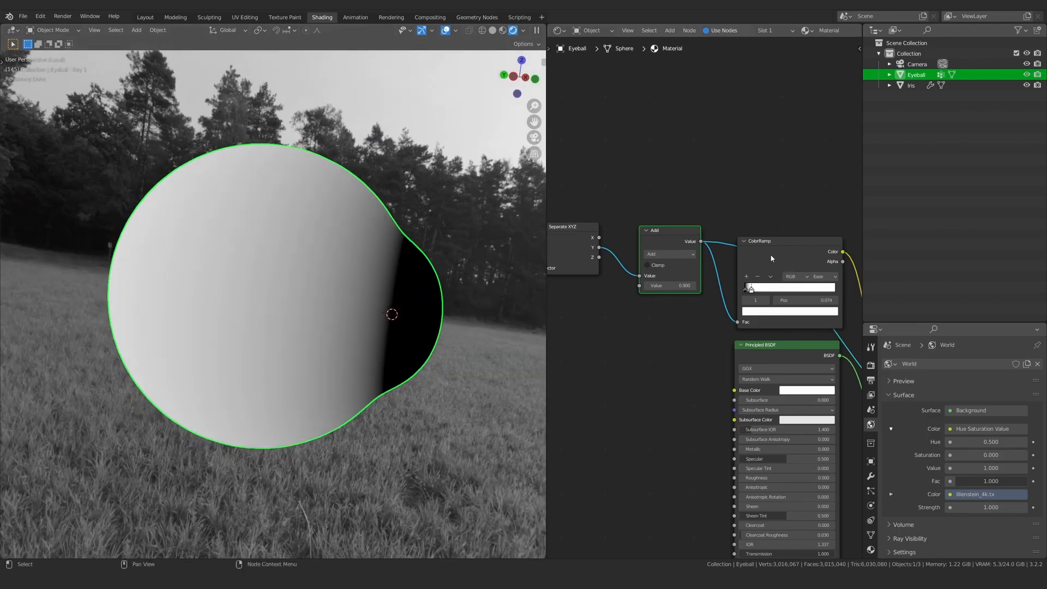
Step: Mute the ColorRamp node and preview the Mix Shader's output on the eyeball
{"action": "scroll", "coordinate": [682, 273], "scroll_direction": "down", "scroll_amount": 3}
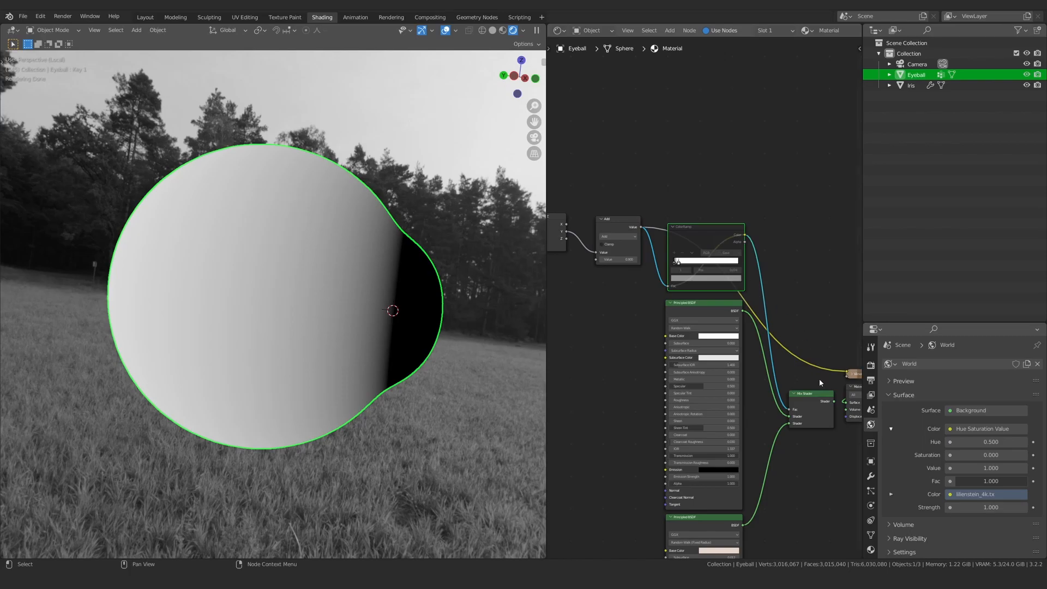
{"action": "left_click", "coordinate": [813, 404], "text": "ctrl+shift"}
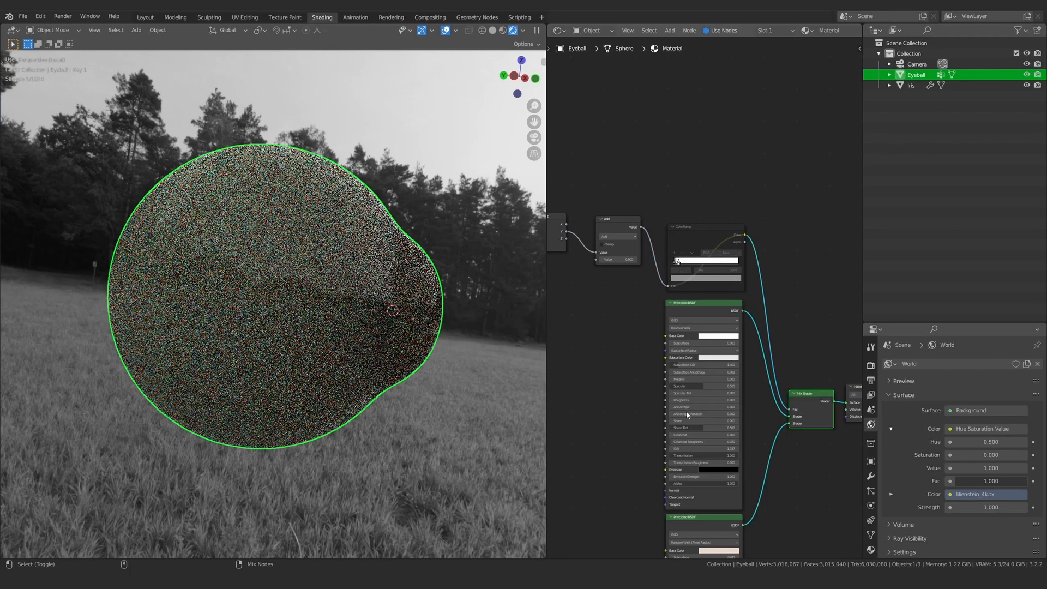
{"action": "middle_click_drag", "start_coordinate": [375, 321], "coordinate": [349, 414]}
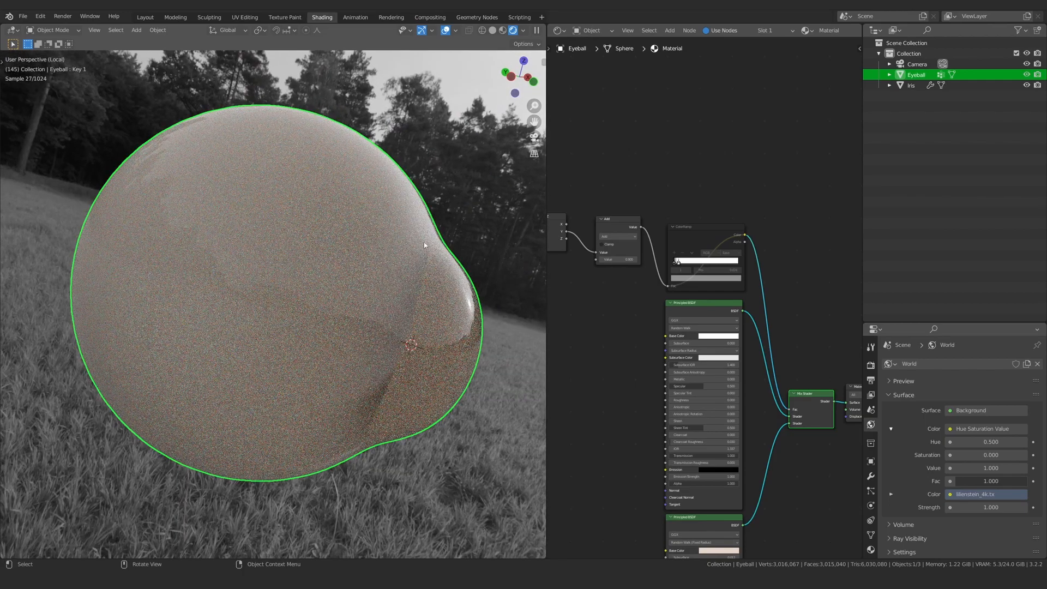
{"action": "middle_click_drag", "start_coordinate": [413, 272], "coordinate": [411, 396]}
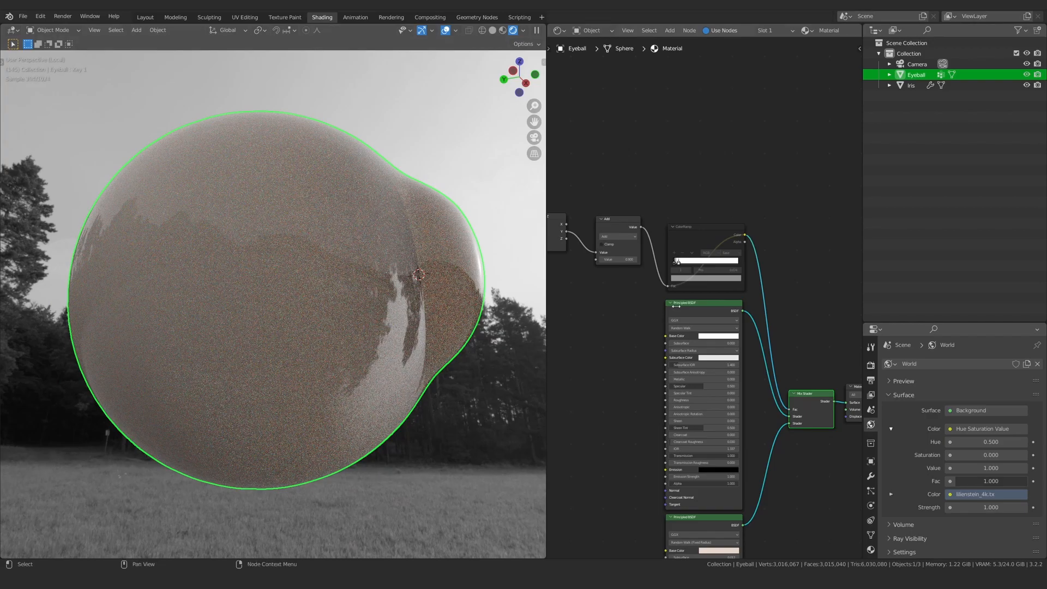
Step: Unmute the ColorRamp node and preview its mask on the eyeball
{"action": "left_click", "coordinate": [698, 235]}
{"action": "key", "text": "m"}
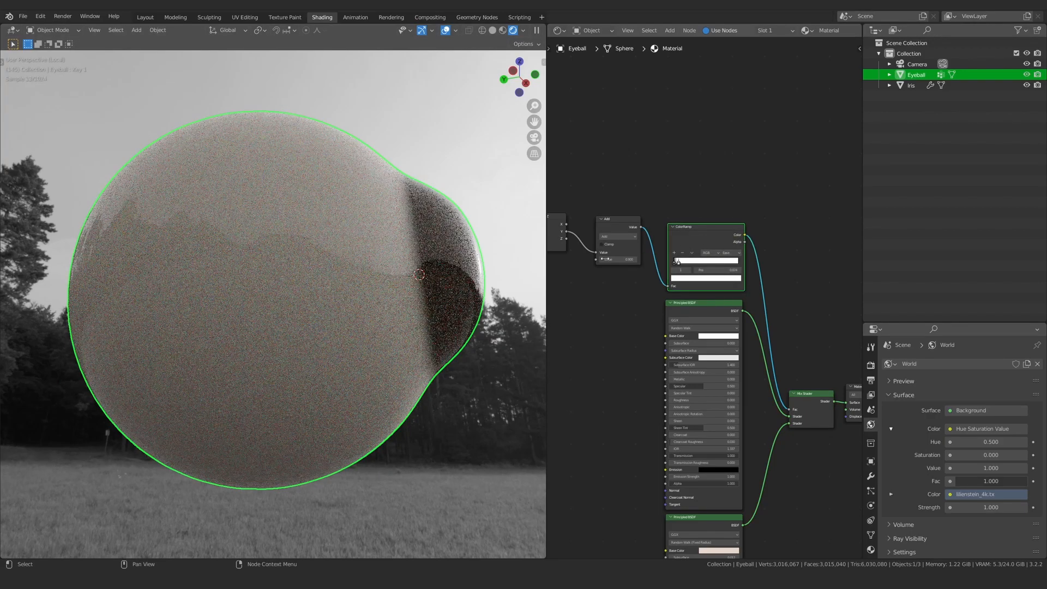
{"action": "middle_click_drag", "start_coordinate": [434, 262], "coordinate": [333, 372]}
{"action": "left_click", "coordinate": [692, 233], "text": "ctrl+shift"}
{"action": "middle_click_drag", "start_coordinate": [381, 270], "coordinate": [381, 332]}
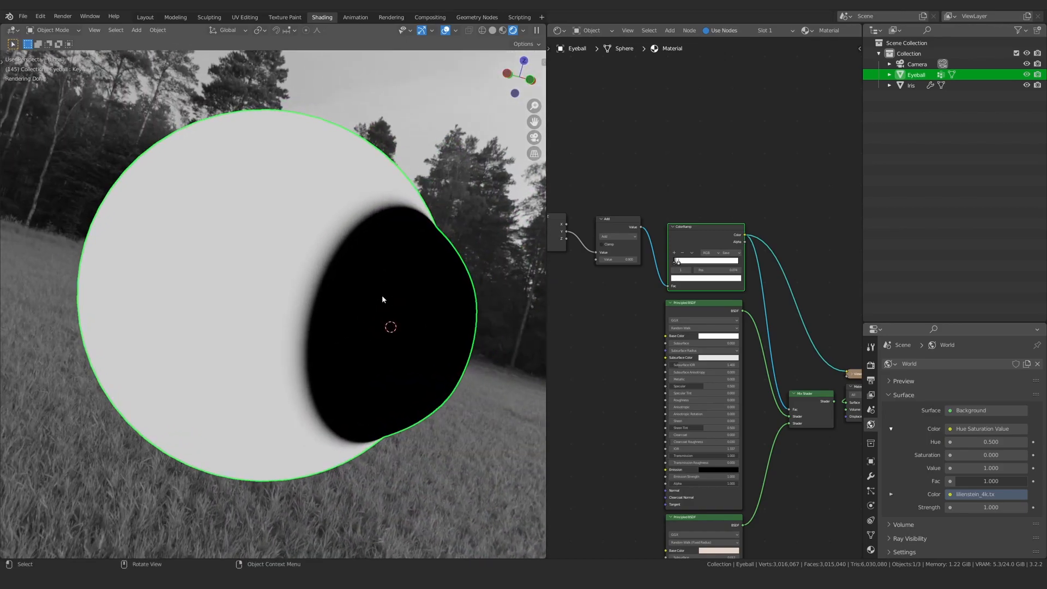
Step: Switch the preview back to the Mix Shader and view the combined material from the front of the cornea
{"action": "scroll", "coordinate": [813, 299], "scroll_direction": "down", "scroll_amount": 5}
{"action": "middle_click_drag", "start_coordinate": [766, 357], "coordinate": [741, 322]}
{"action": "left_click", "coordinate": [743, 329], "text": "ctrl+shift"}
{"action": "middle_click_drag", "start_coordinate": [327, 330], "coordinate": [297, 292]}
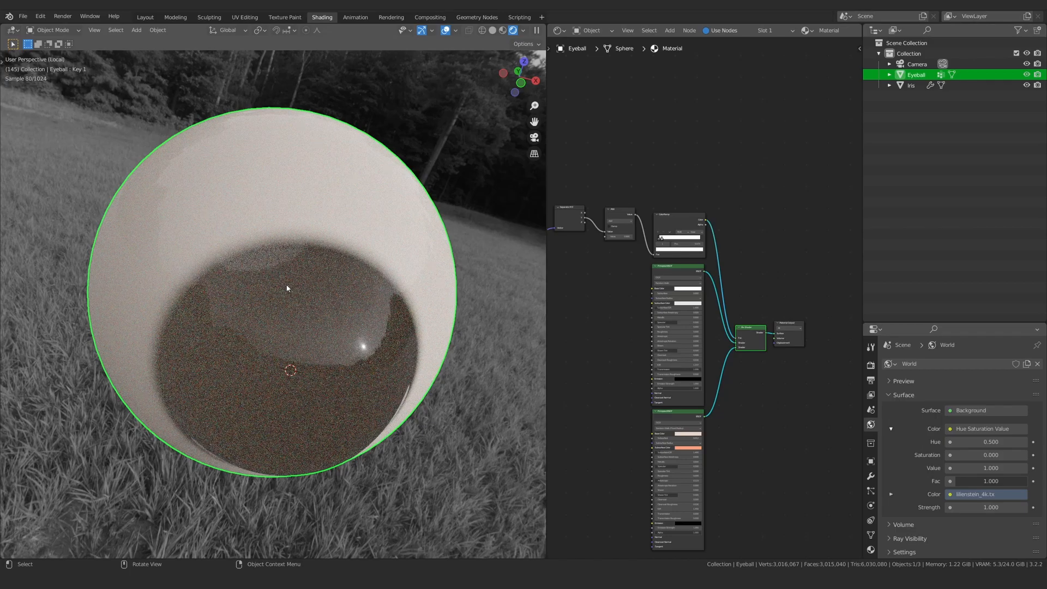